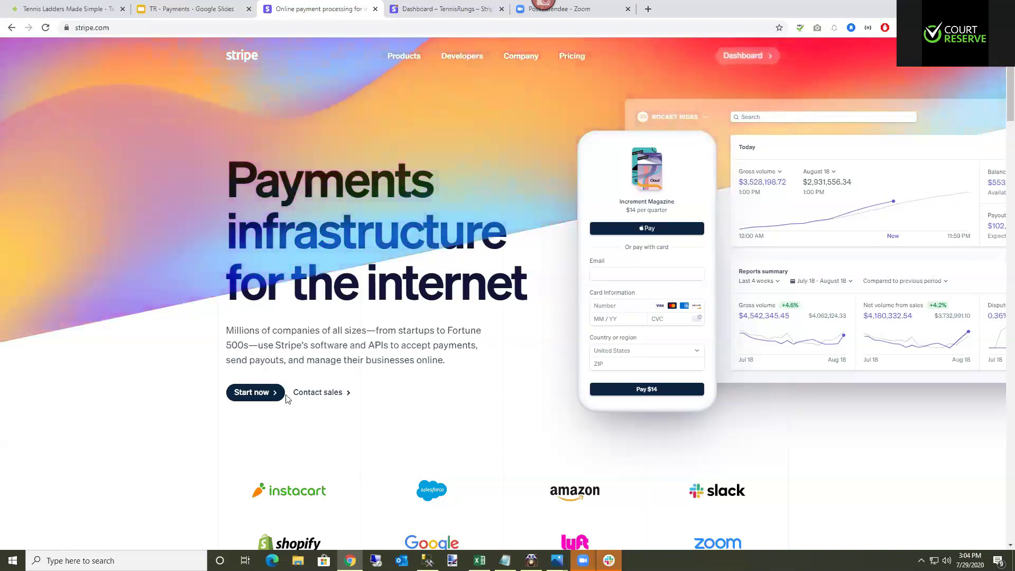
Look over the Stripe home page and view the standard API keys in the Stripe dashboard
scroll(285, 398, "down", 5)
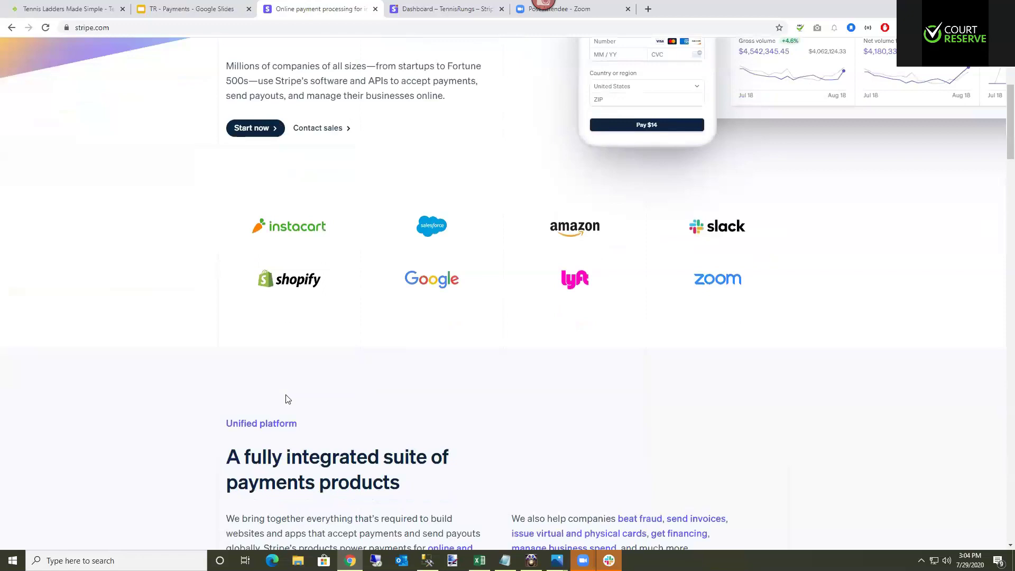
scroll(285, 398, "up", 5)
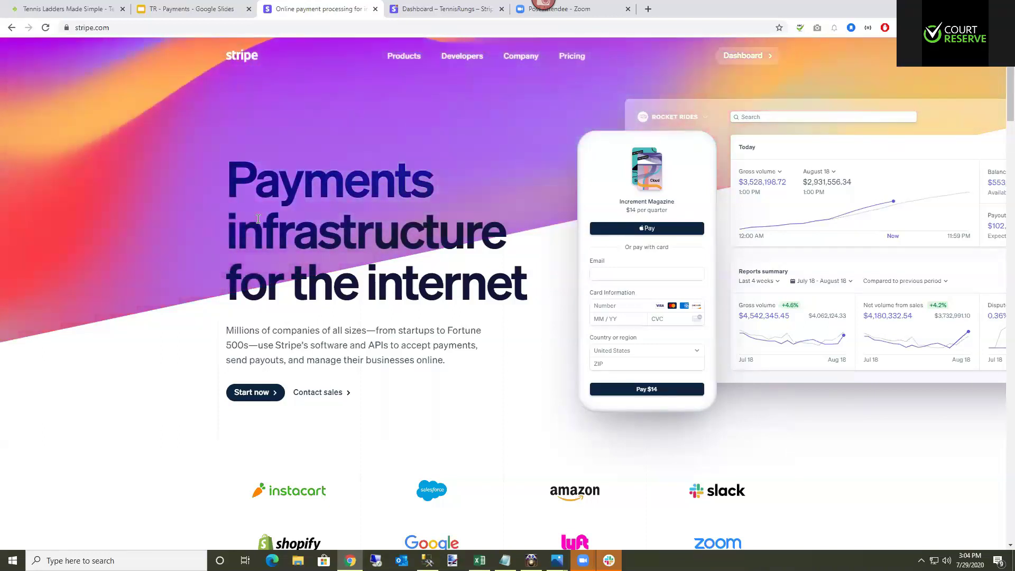
left_click(439, 10)
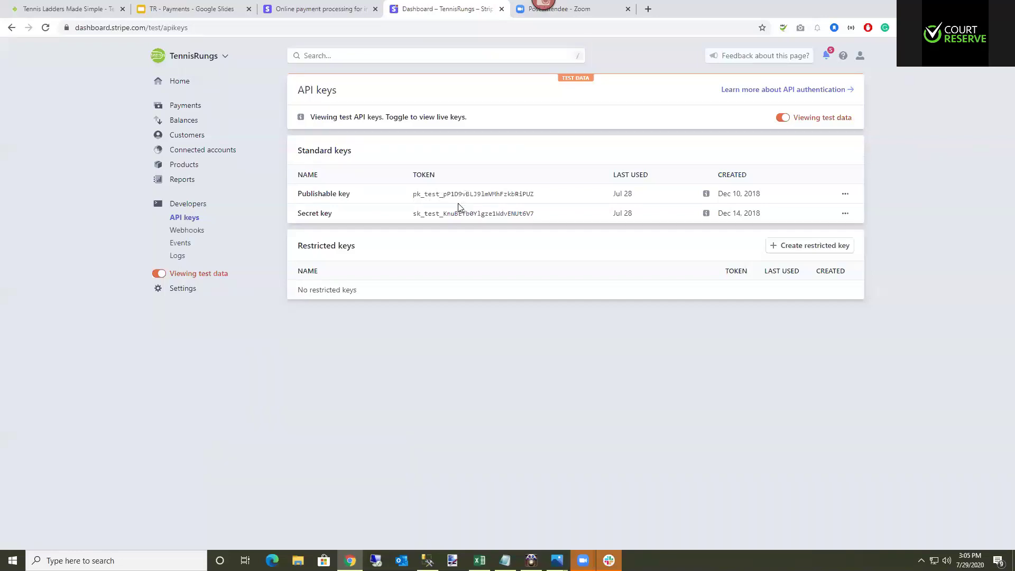
Switch to TennisRungs and view the Demo Club's integrated payments setup in the admin area
left_click(87, 9)
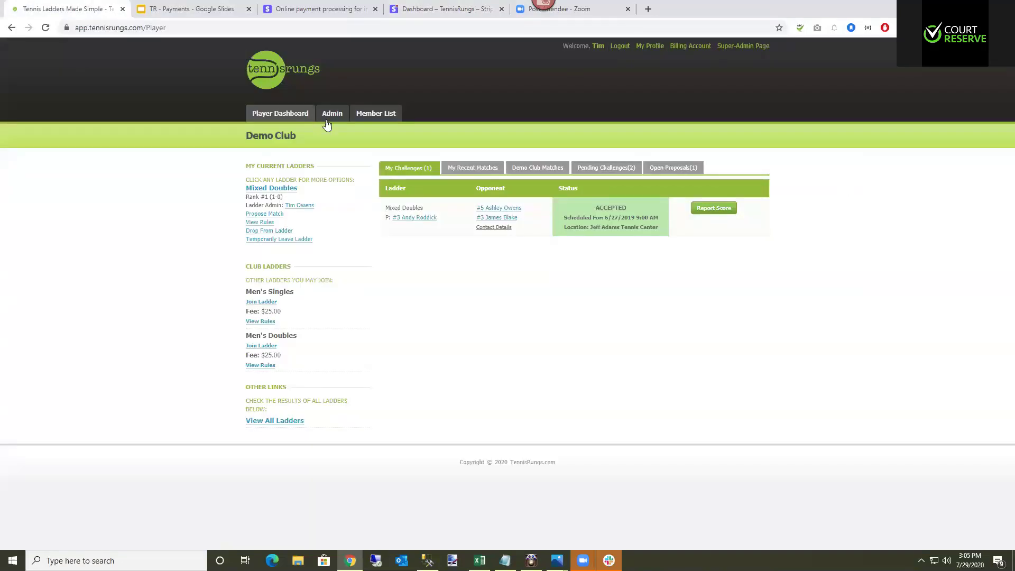
left_click(333, 120)
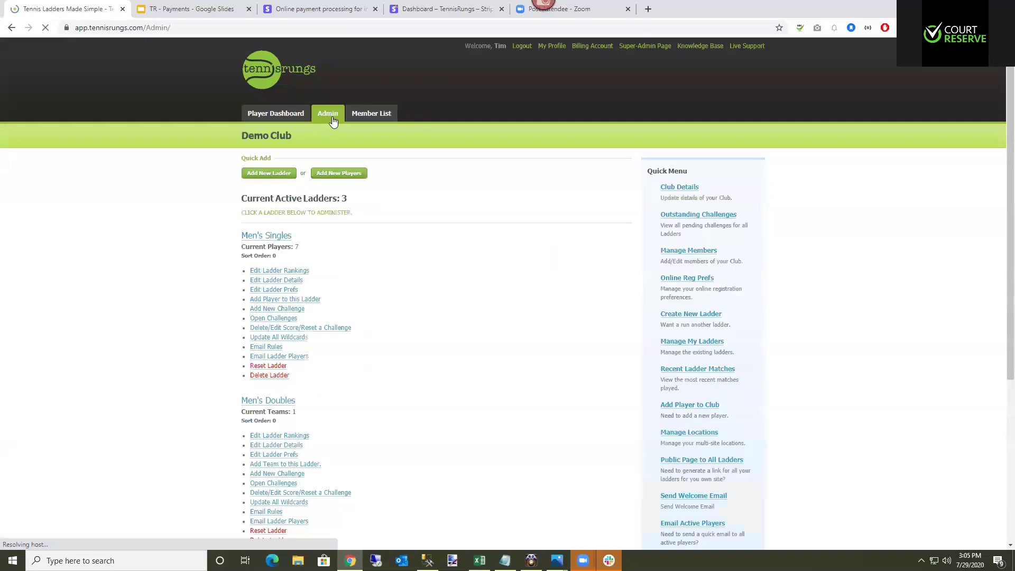
scroll(793, 397, "down", 3)
scroll(777, 387, "down", 2)
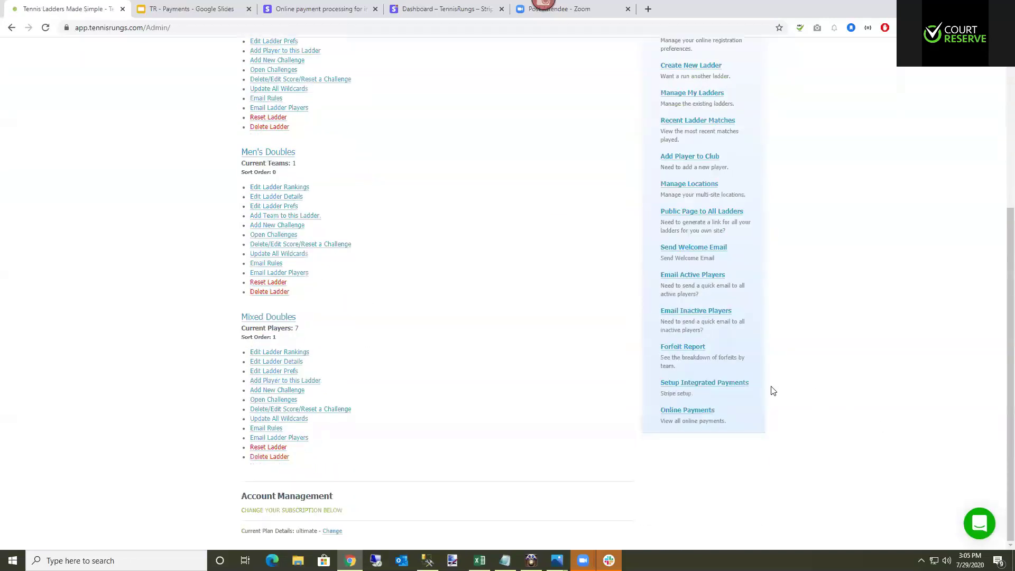
left_click(718, 388)
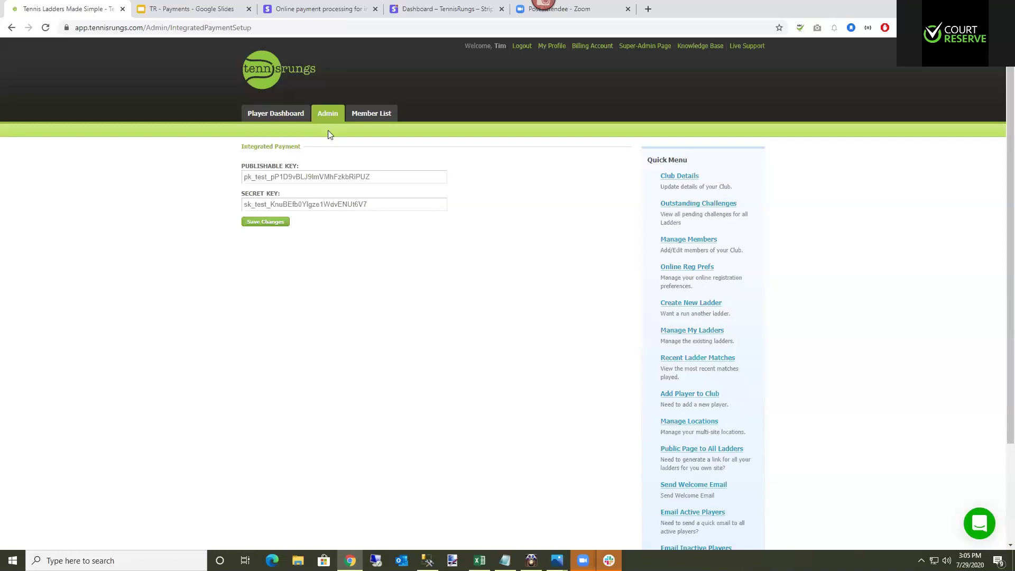
Open the Men's Singles ladder details for editing and examine the ladder fee settings
left_click(327, 115)
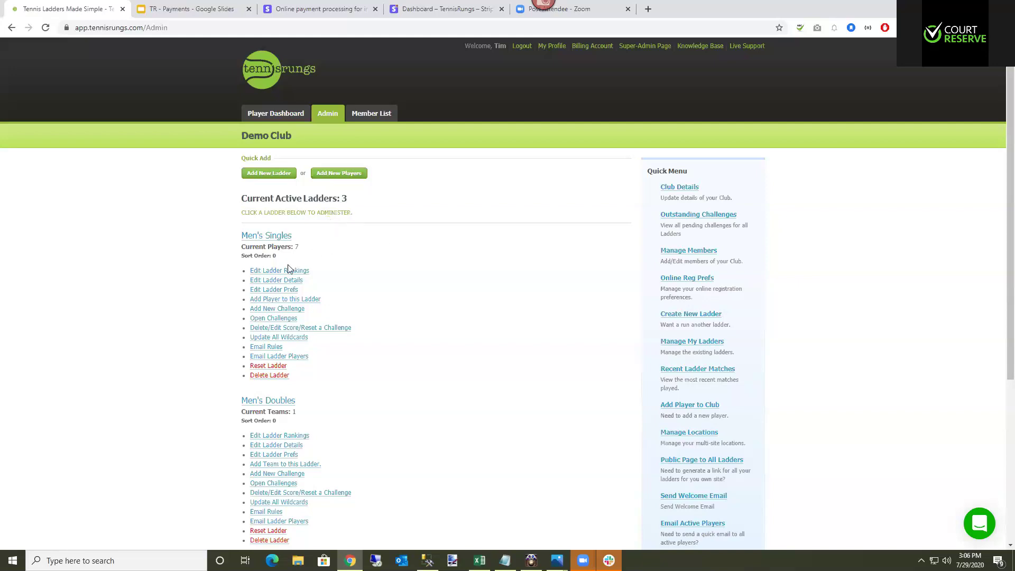
left_click(286, 281)
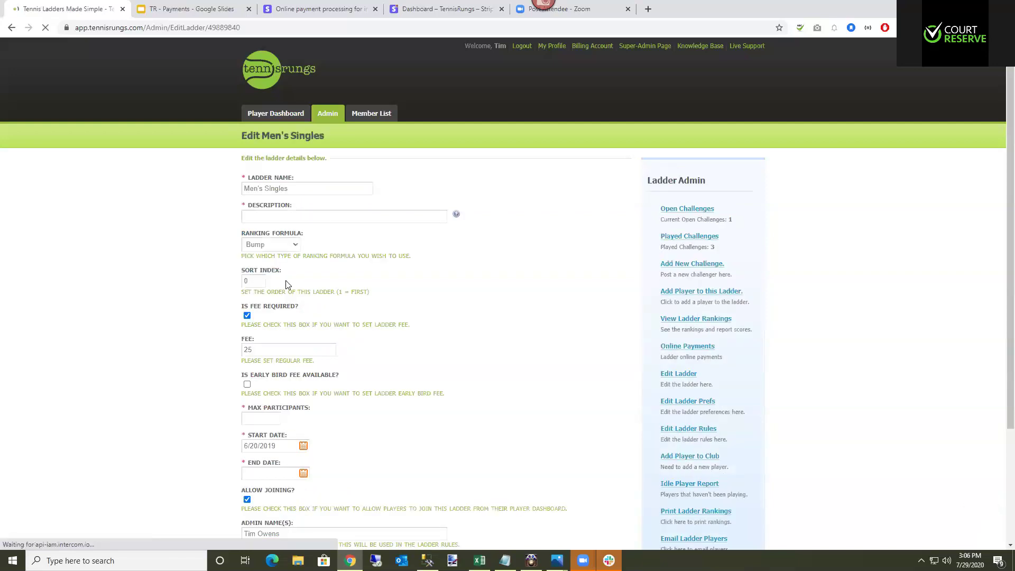
left_click(247, 315)
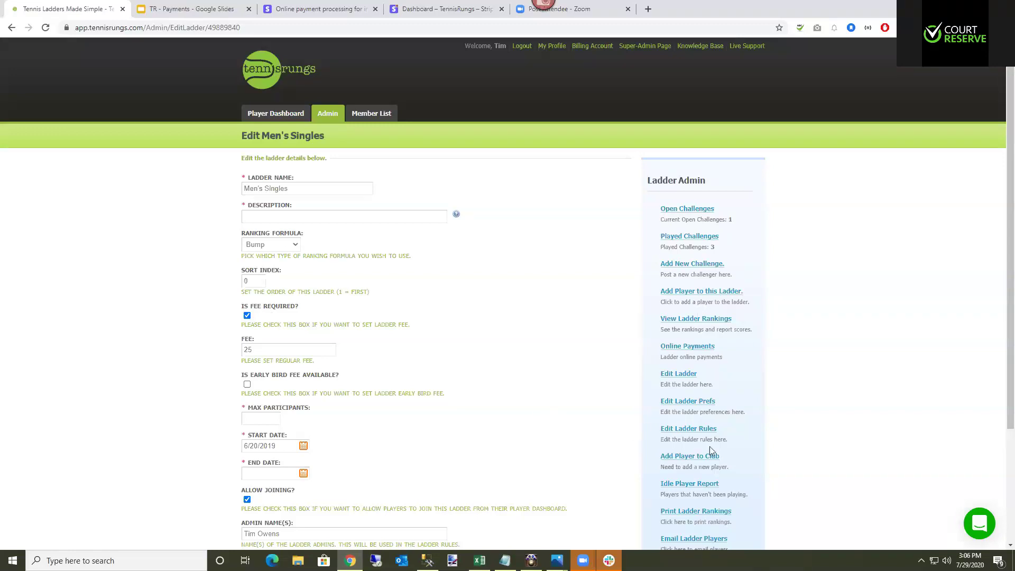
scroll(703, 447, "down", 2)
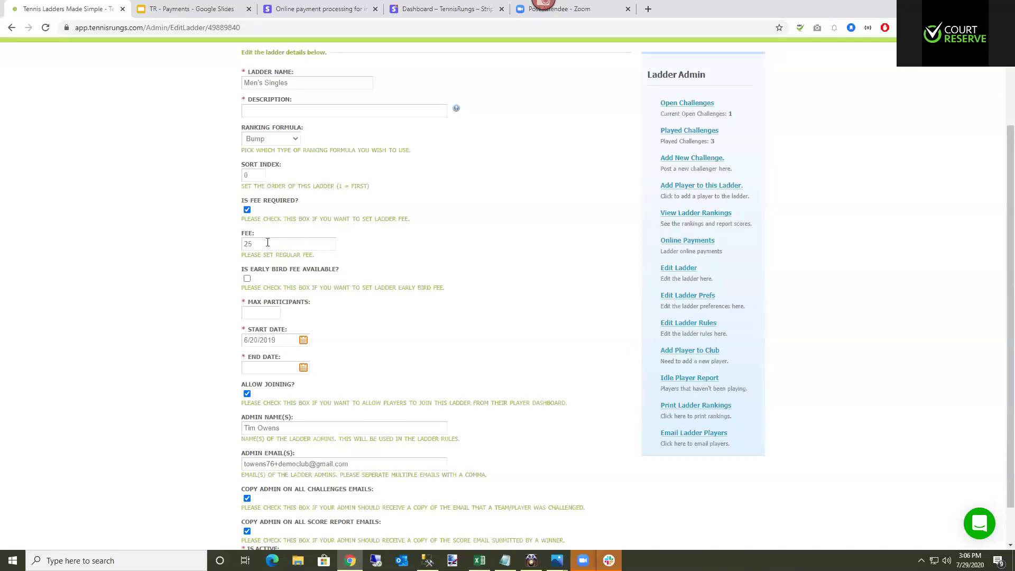
scroll(268, 242, "up", 2)
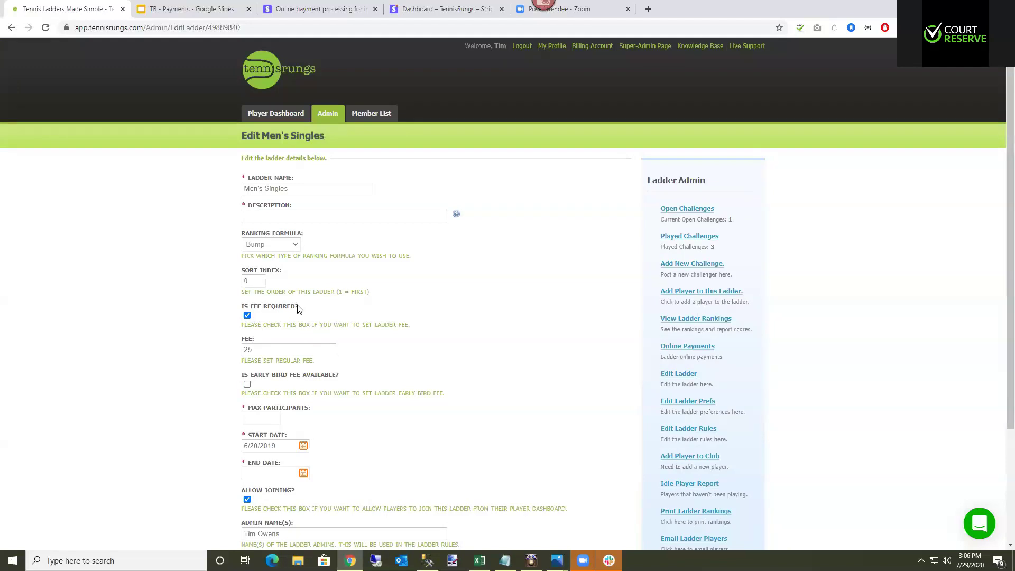
Enable the early bird fee for the Men's Singles ladder and set its end date to 8/8/2020
left_click(247, 384)
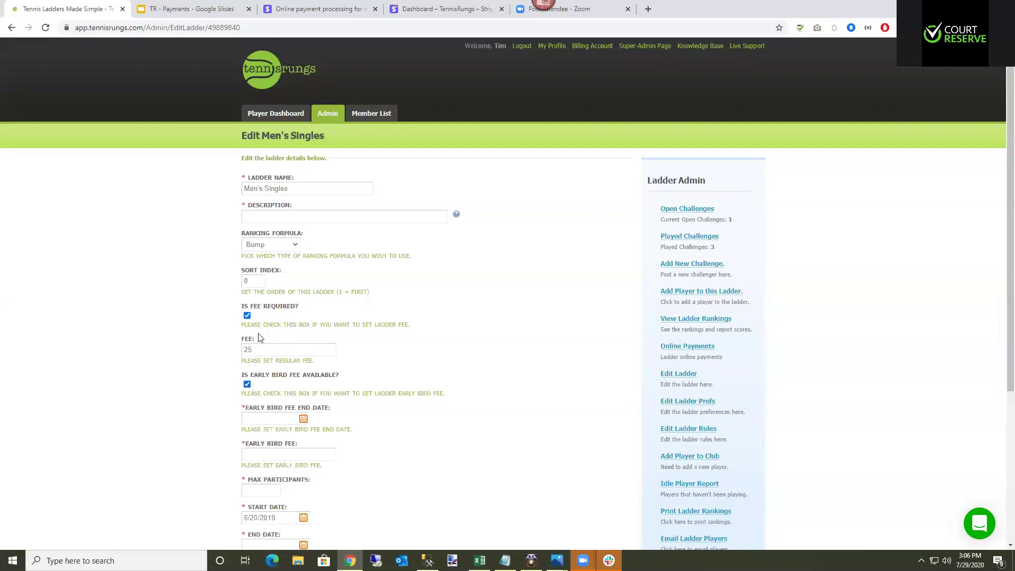
scroll(254, 321, "down", 2)
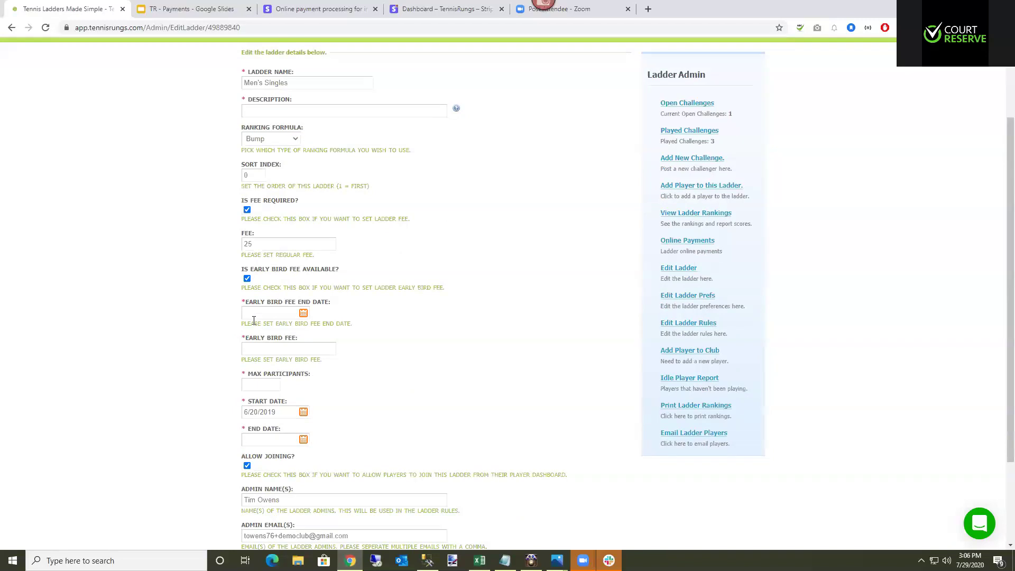
left_click(304, 314)
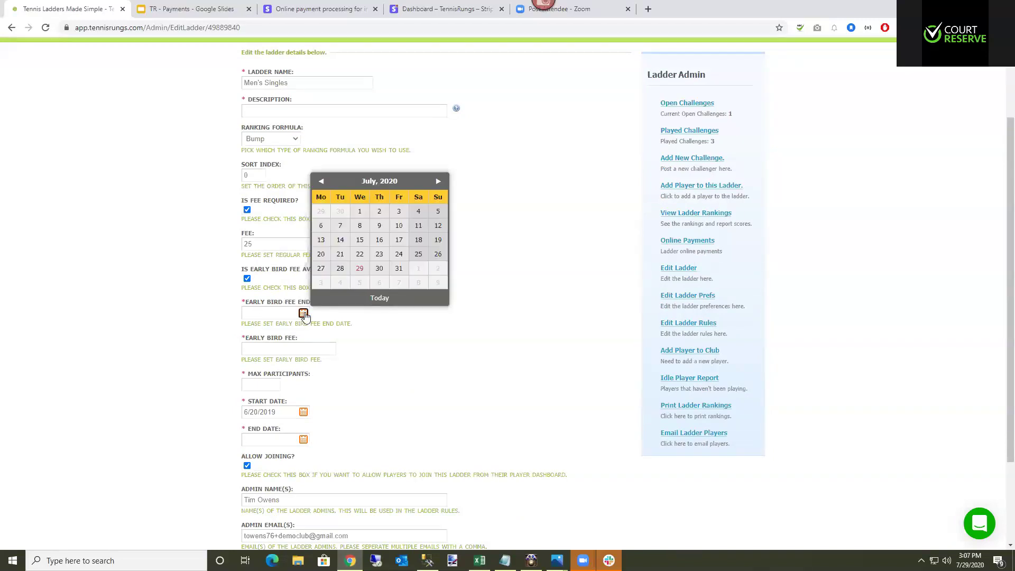
left_click(298, 347)
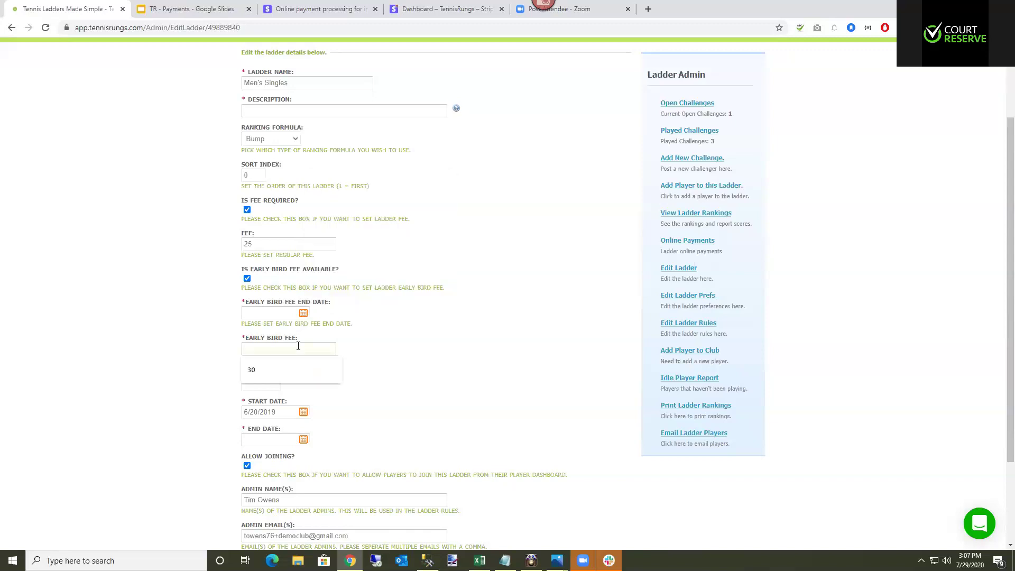
left_click(303, 313)
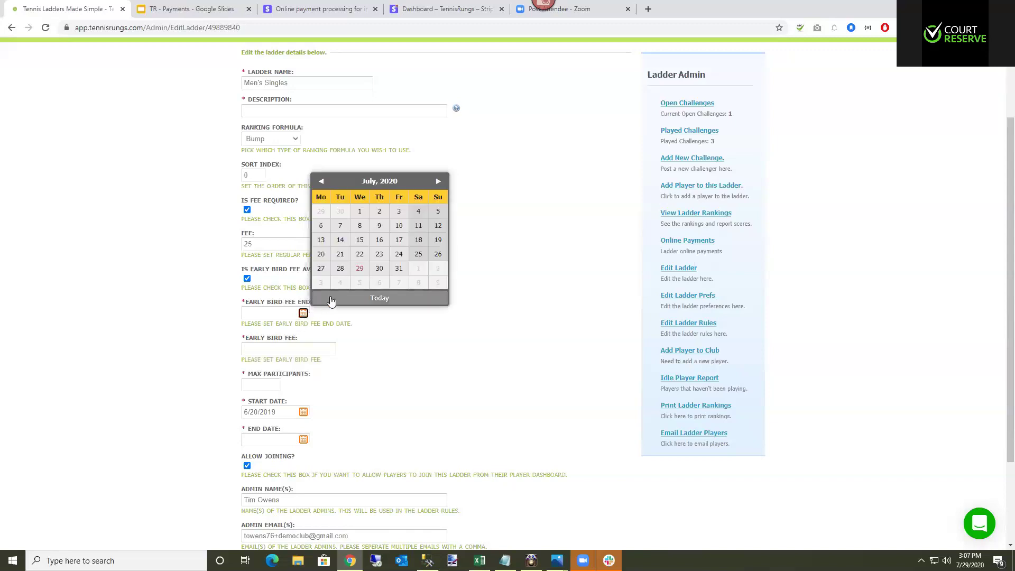
left_click(437, 186)
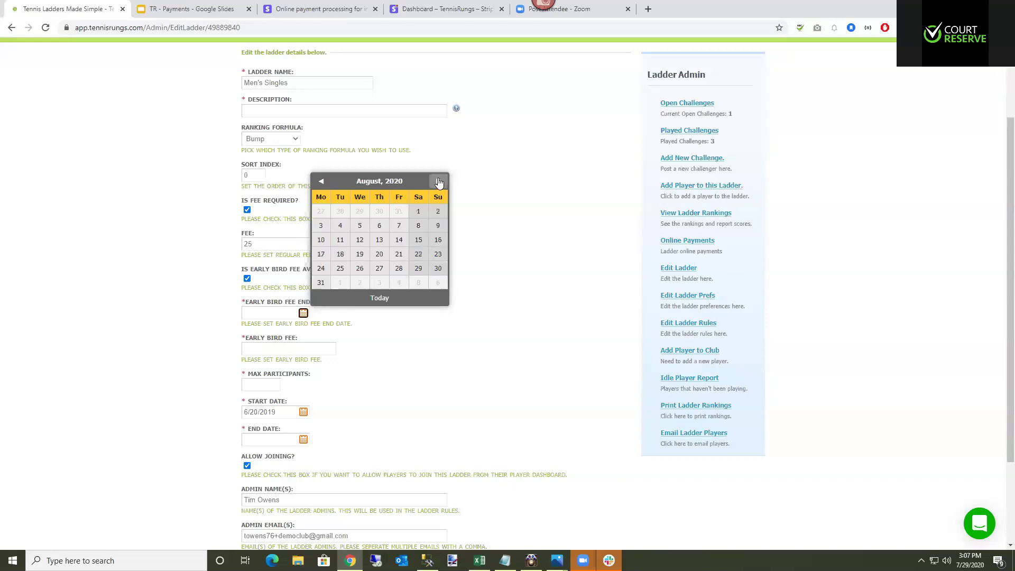
left_click(419, 225)
Set the ladder's early bird fee to 20
left_click(285, 347)
type("25")
left_click(416, 342)
left_click_drag(261, 349, 210, 346)
type("20")
left_click(495, 345)
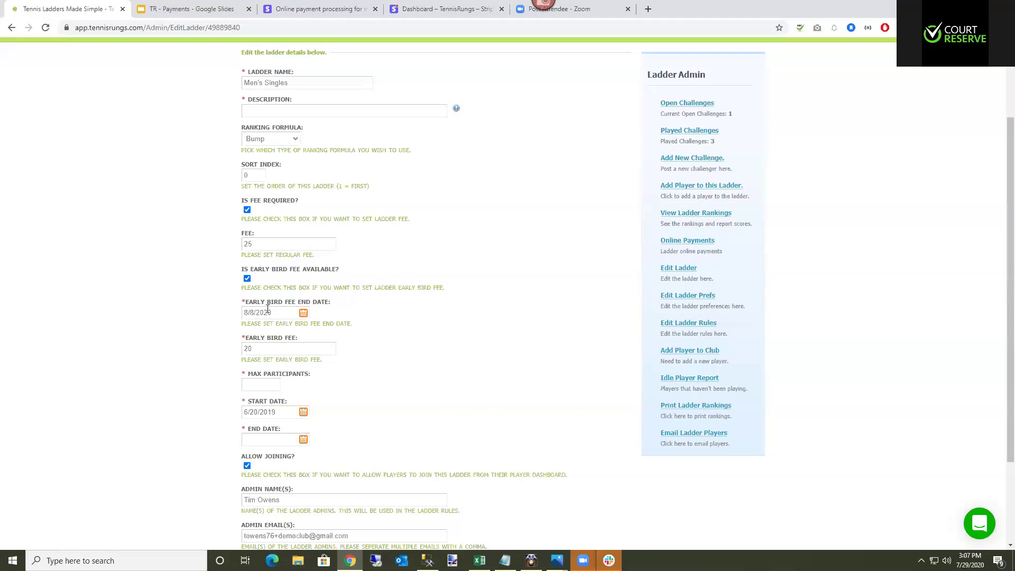
Clear the early bird fee end date and the early bird fee amount
left_click_drag(273, 313, 225, 321)
left_click(303, 313)
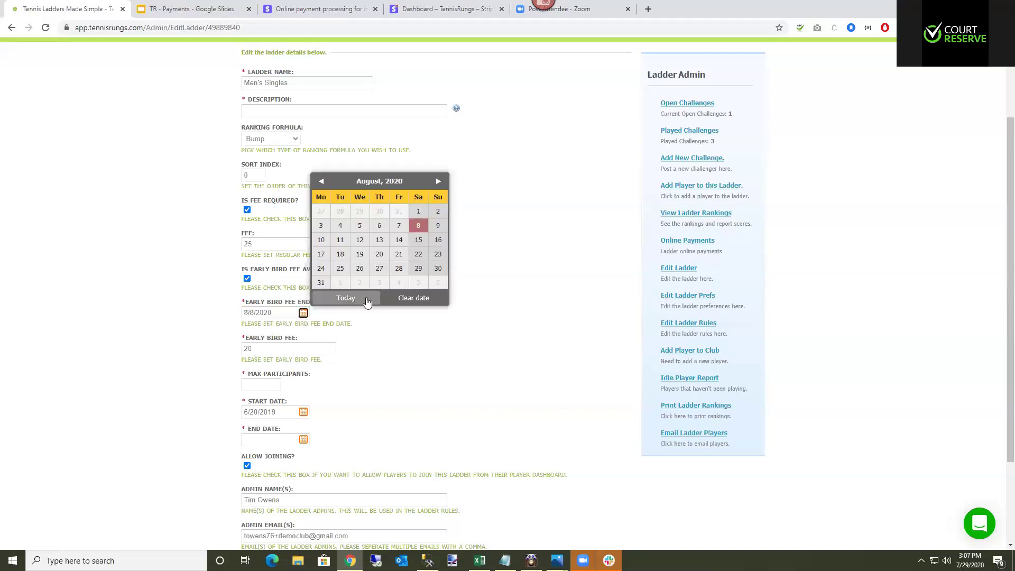
left_click(397, 300)
left_click_drag(264, 350, 241, 351)
key("BackSpace")
left_click(434, 349)
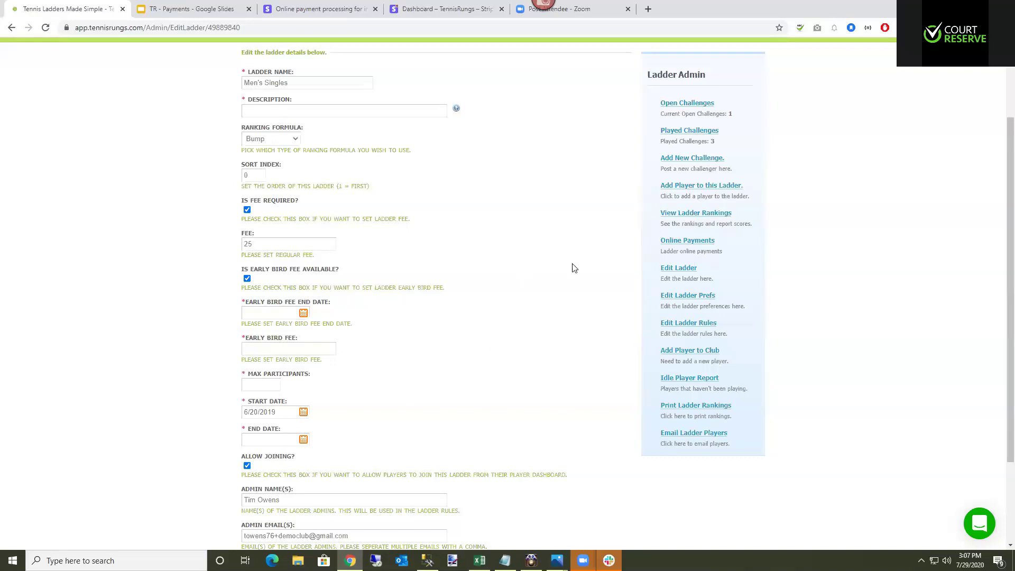
scroll(581, 297, "up", 2)
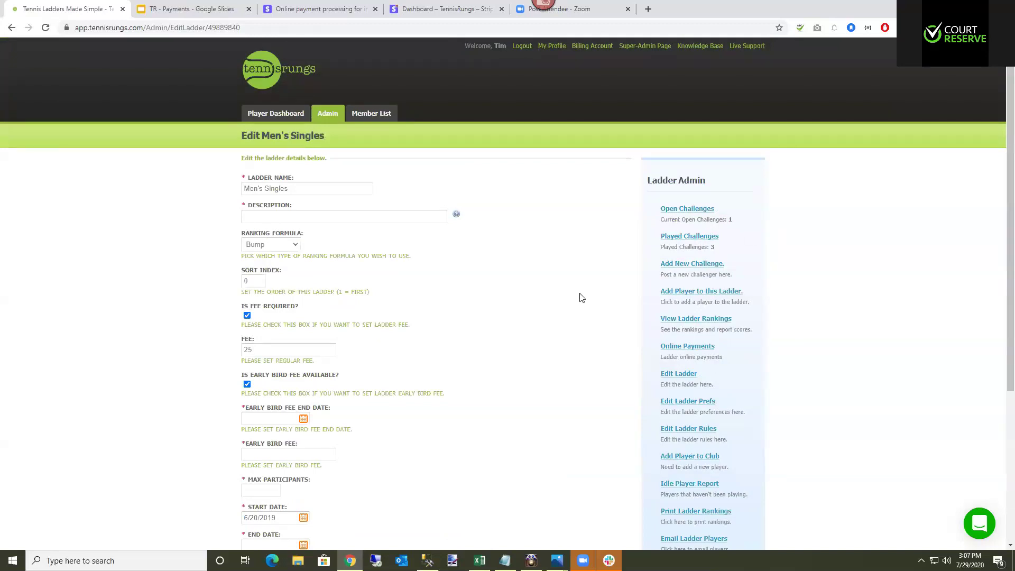
Join the Men's Singles ladder from the player dashboard, entering the card number, expiry date, CVC and ZIP code to pay the fee
left_click(287, 116)
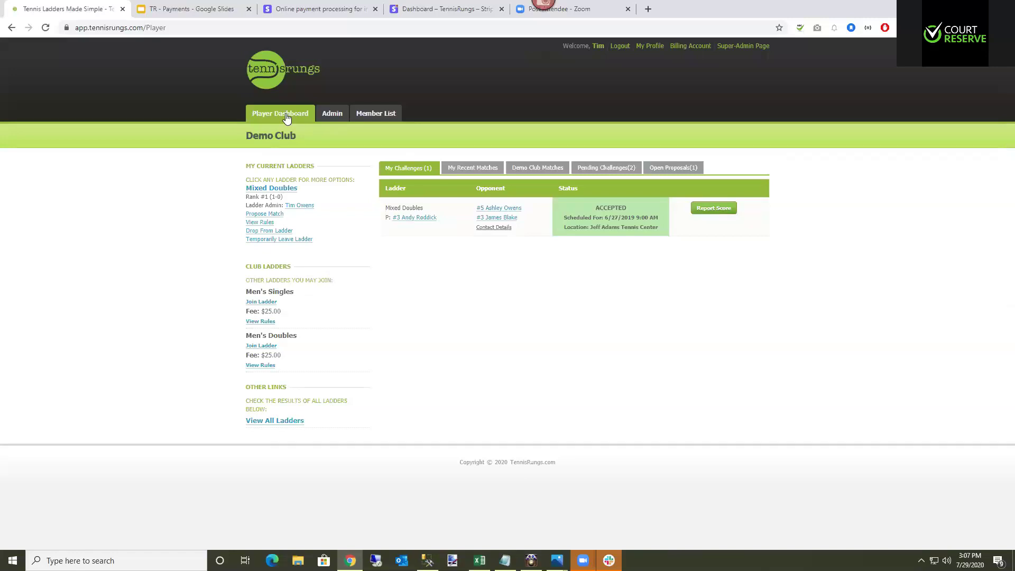
left_click(260, 304)
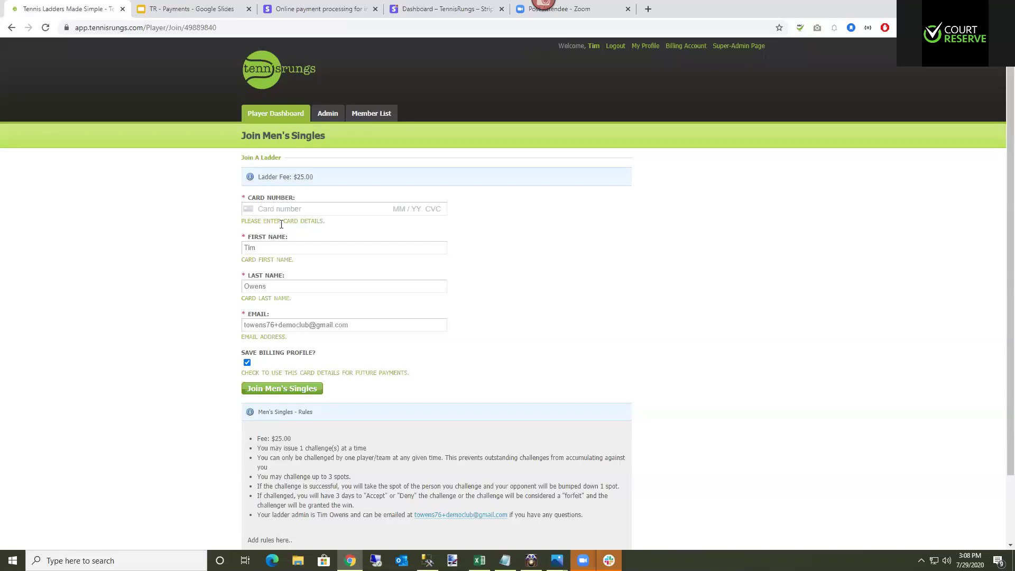
left_click(282, 210)
type("4111 1111 1111 111")
type("01 / 24 245 28012")
left_click(673, 290)
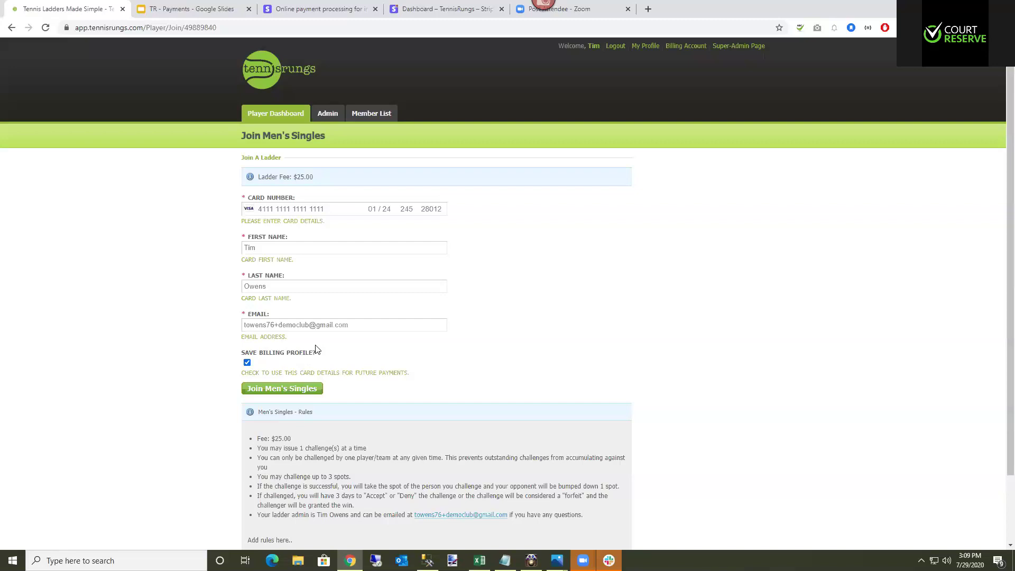
scroll(319, 351, "down", 1)
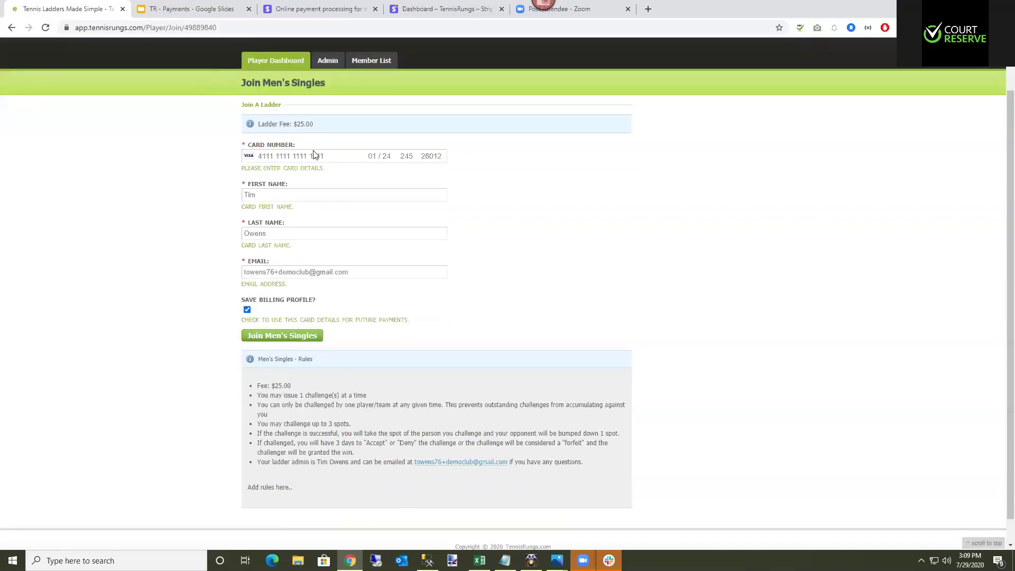
left_click(280, 336)
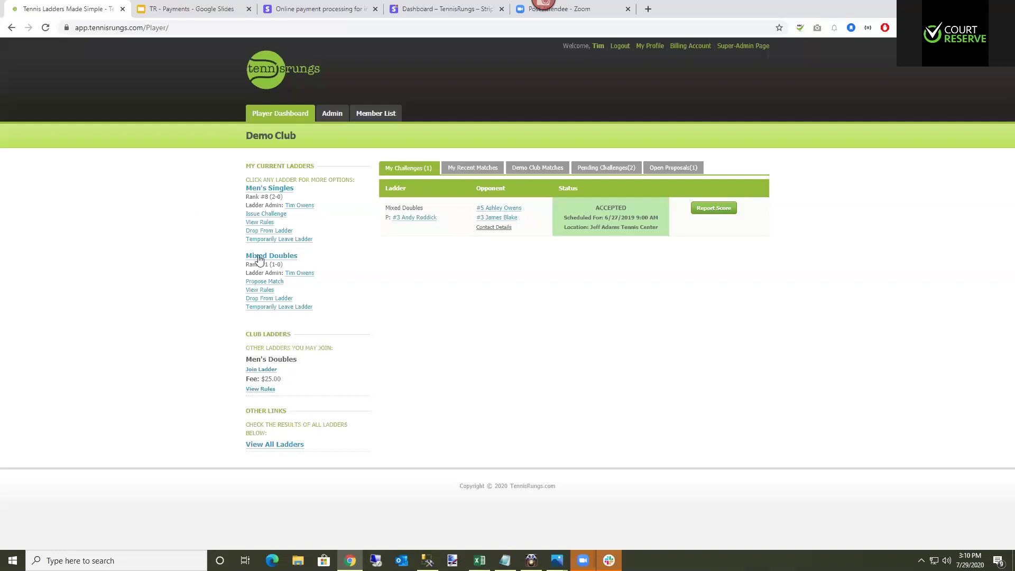
View the club's online payment transactions in the admin area
left_click(330, 113)
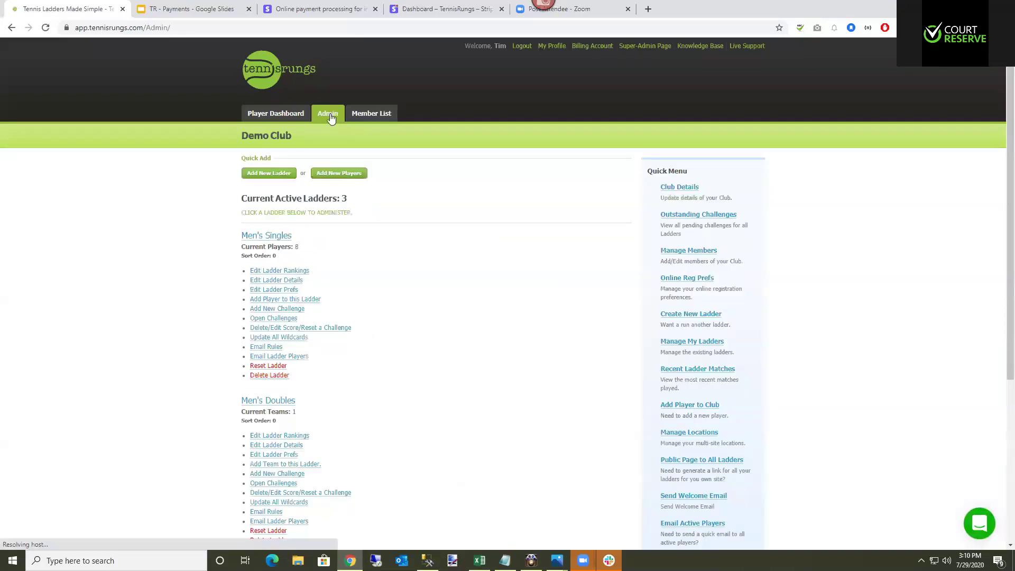
scroll(685, 270, "down", 5)
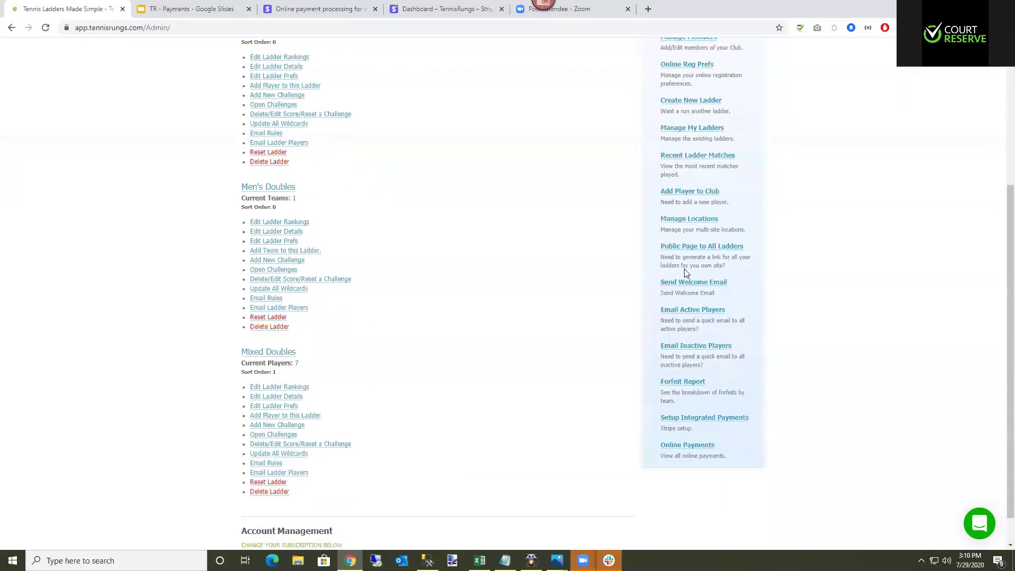
left_click_drag(682, 339, 680, 353)
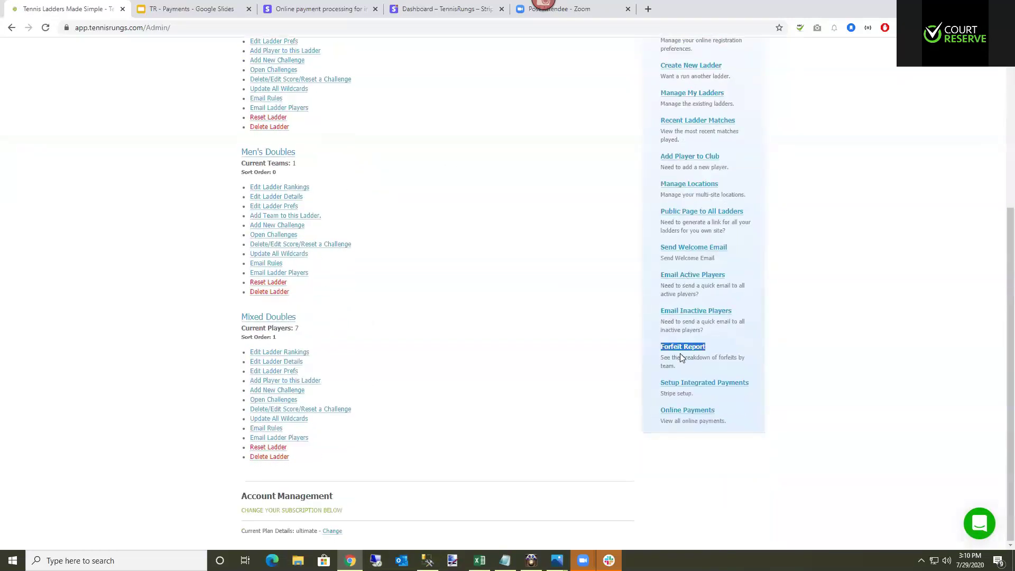
left_click(679, 412)
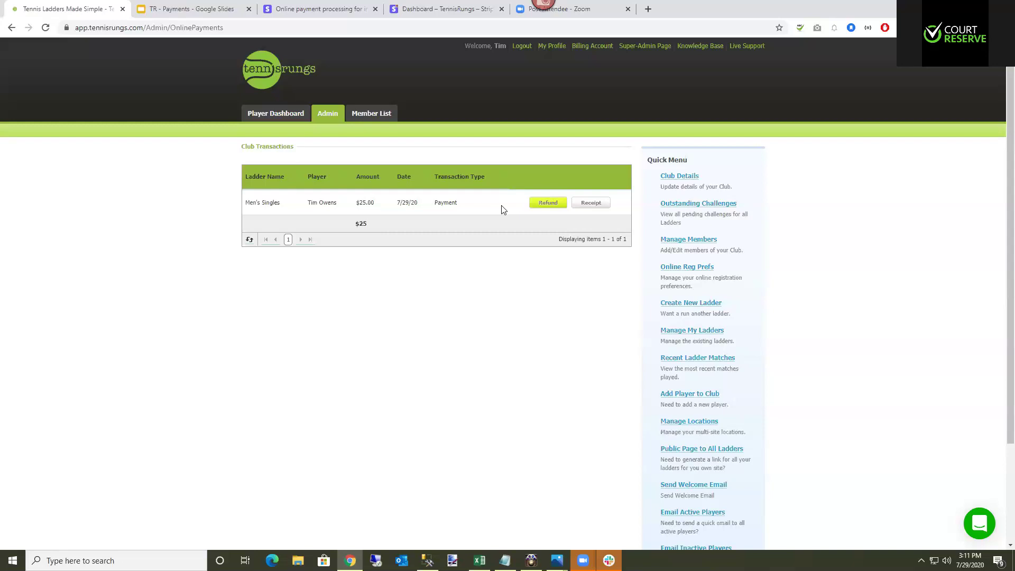
Call up the refund for the Men's Singles payment without confirming it, and view that payment's Stripe receipt
left_click(545, 206)
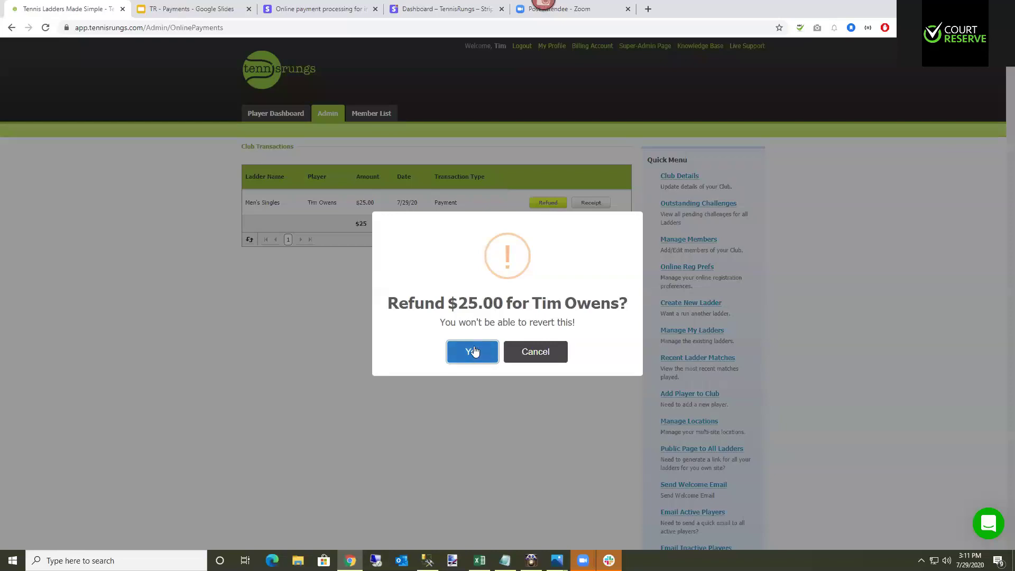
left_click(551, 351)
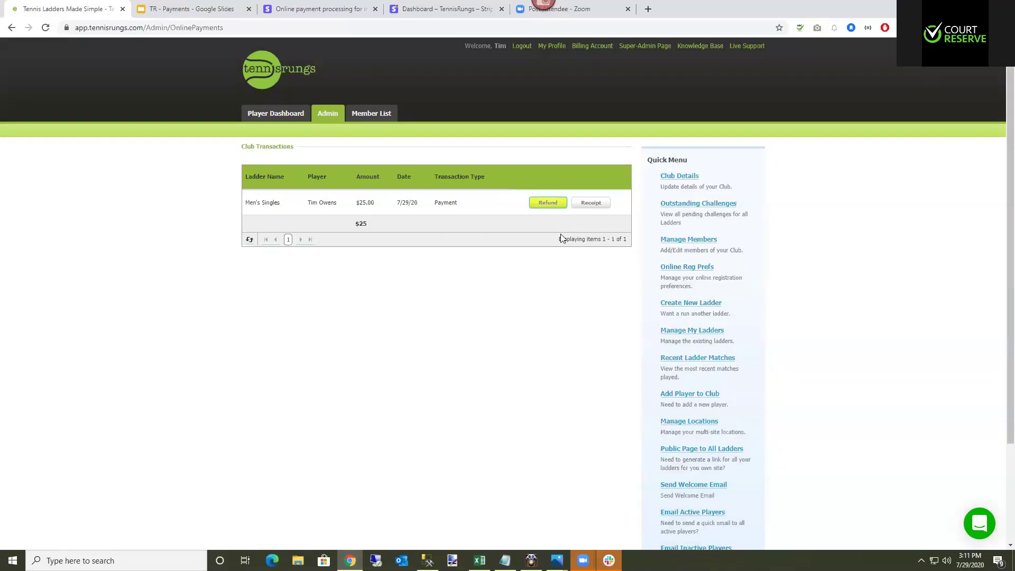
right_click(589, 210)
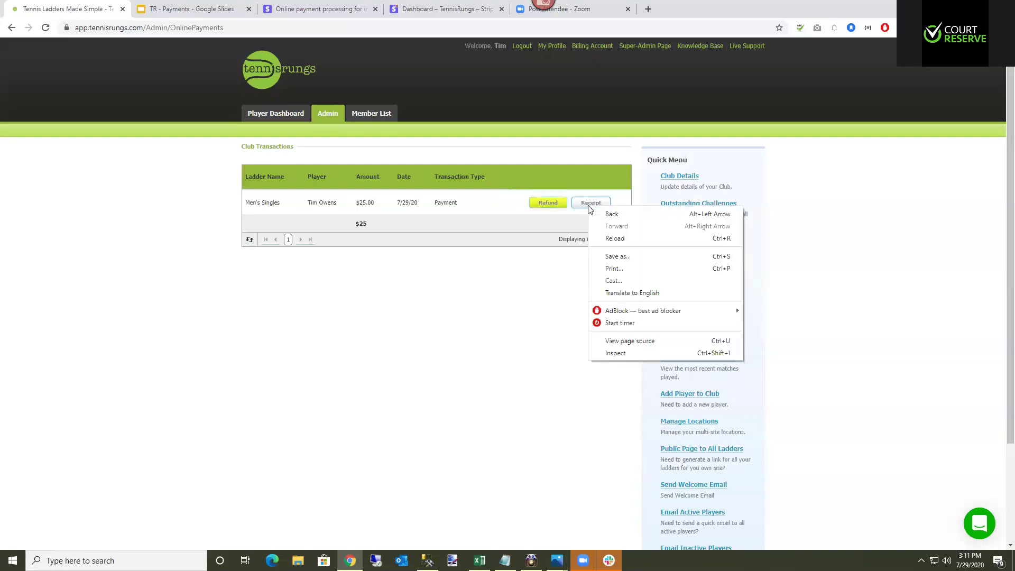
left_click(598, 207)
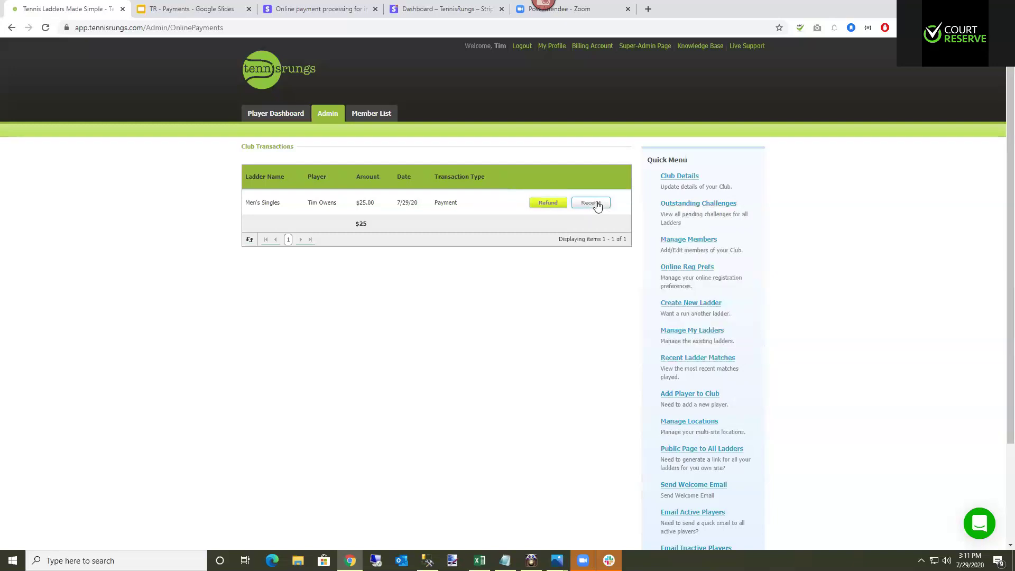
left_click(597, 207)
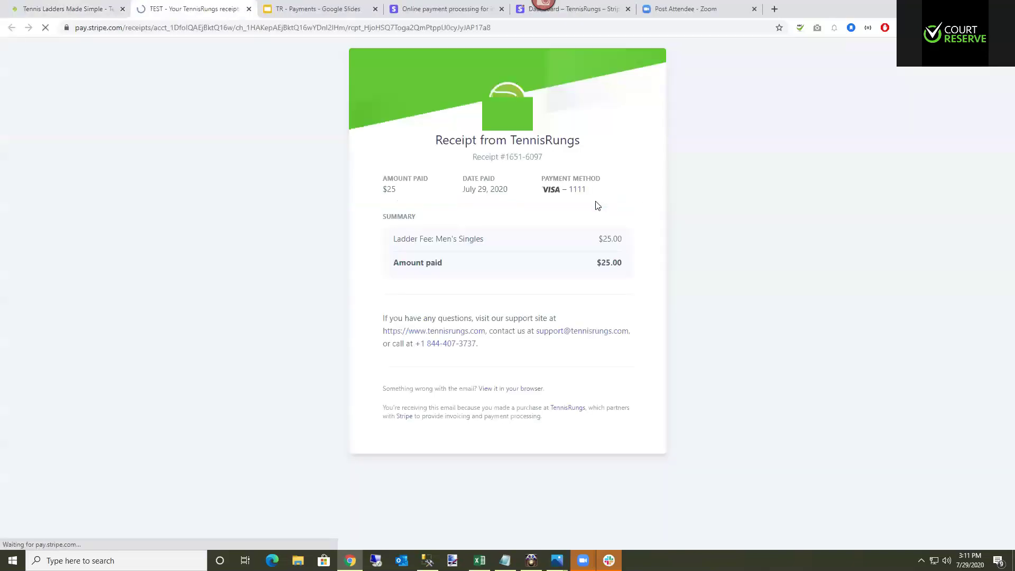
left_click(307, 29)
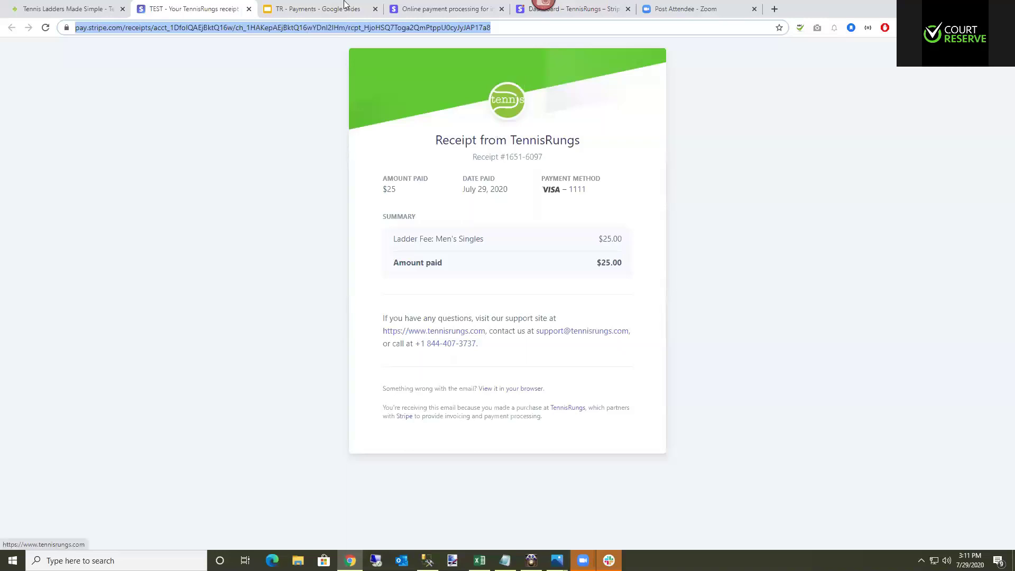
left_click(38, 10)
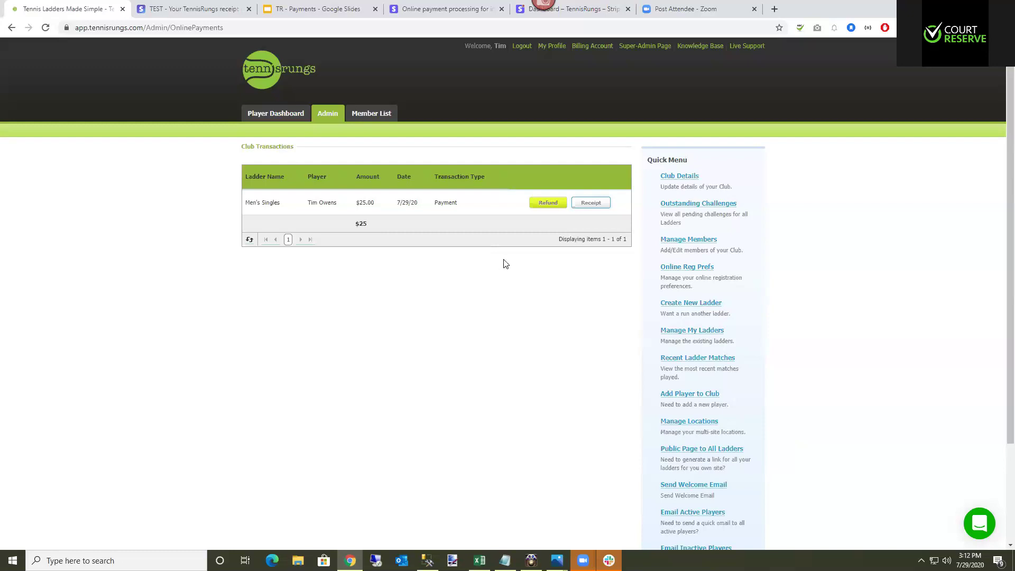
Open the Men's Doubles join form from the player dashboard and compare its new card entry with the saved card choice
left_click(284, 121)
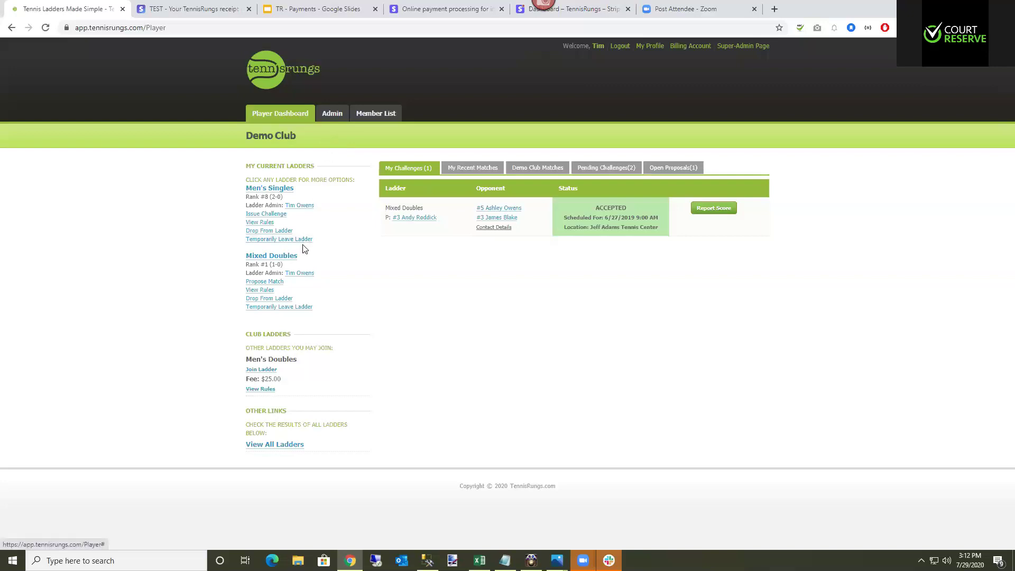
left_click(266, 374)
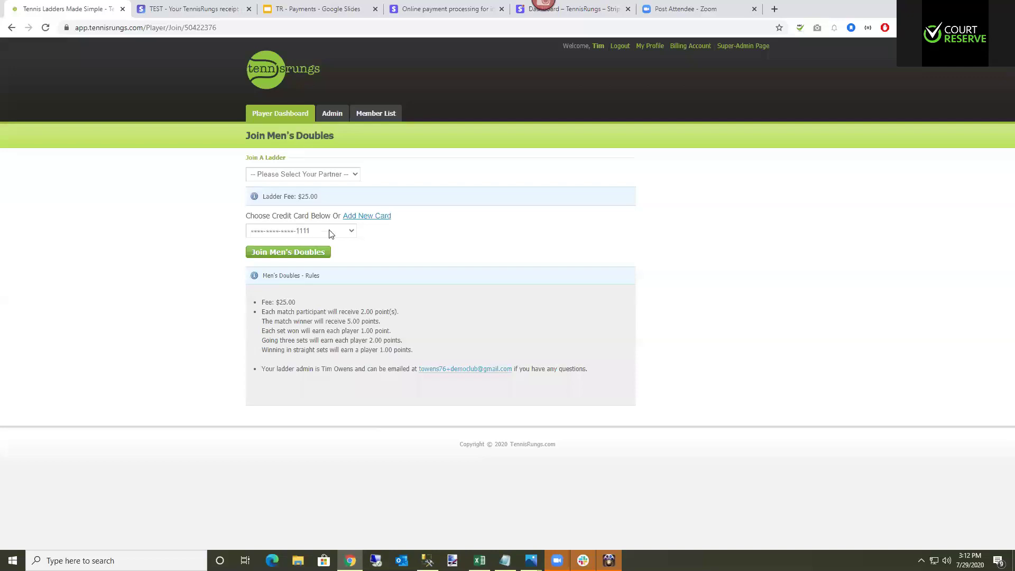
left_click(363, 217)
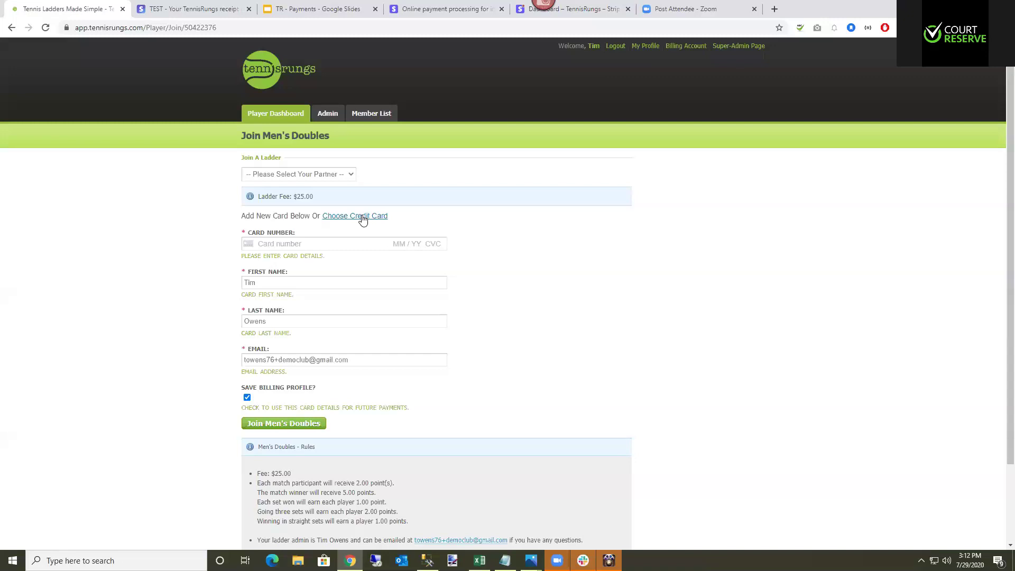
left_click(363, 217)
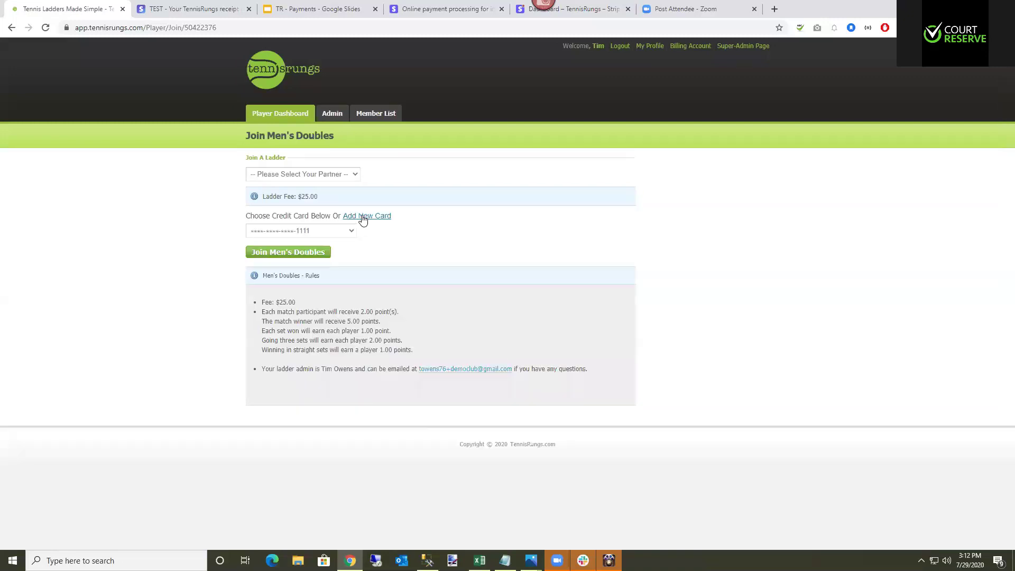
left_click(363, 217)
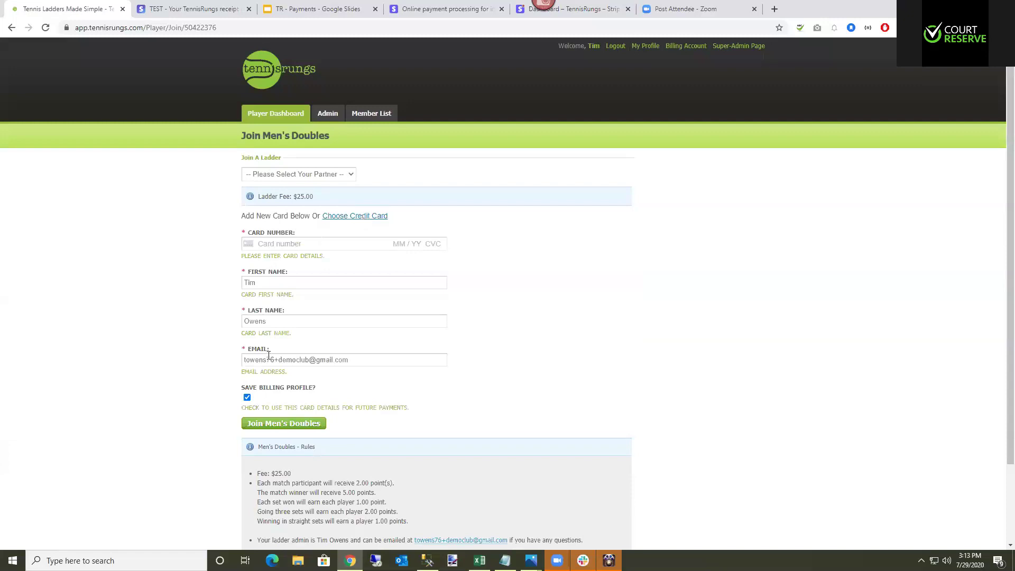
left_click(354, 216)
left_click(314, 236)
left_click(315, 237)
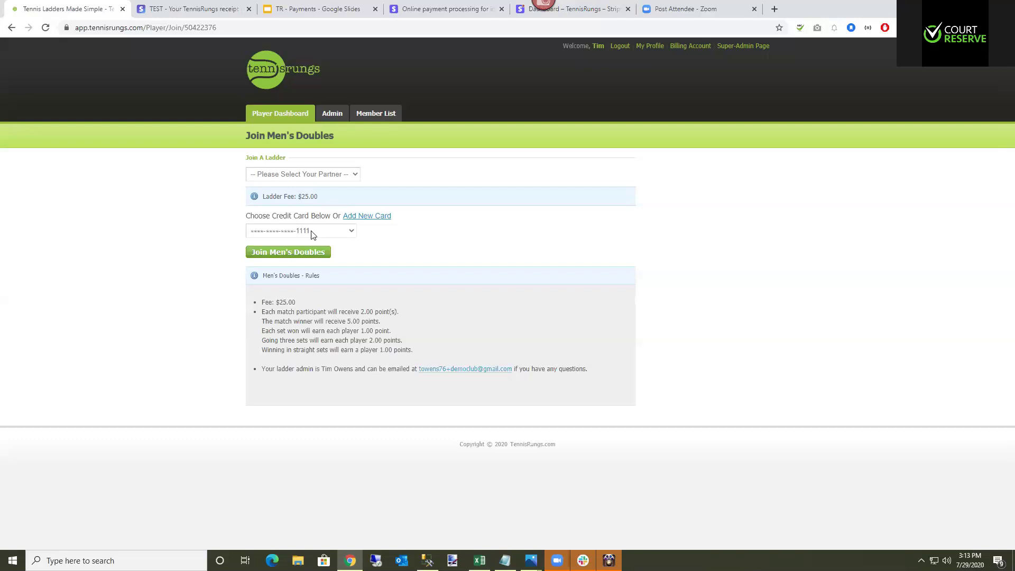
Switch to the mirrored phone window, maximize it and move its recording controls clear of the mobile app's Payments entry
left_click(609, 561)
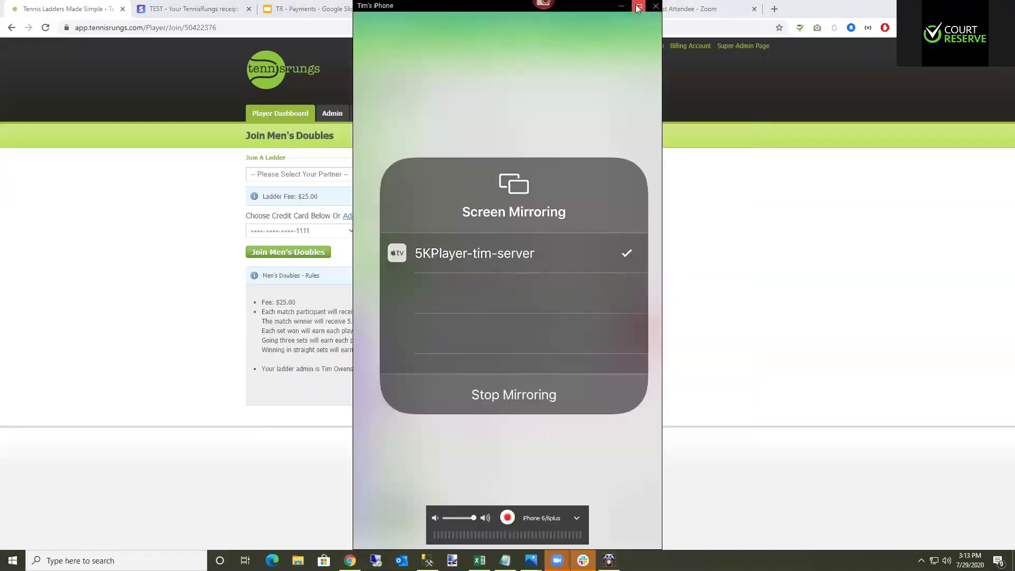
left_click(638, 6)
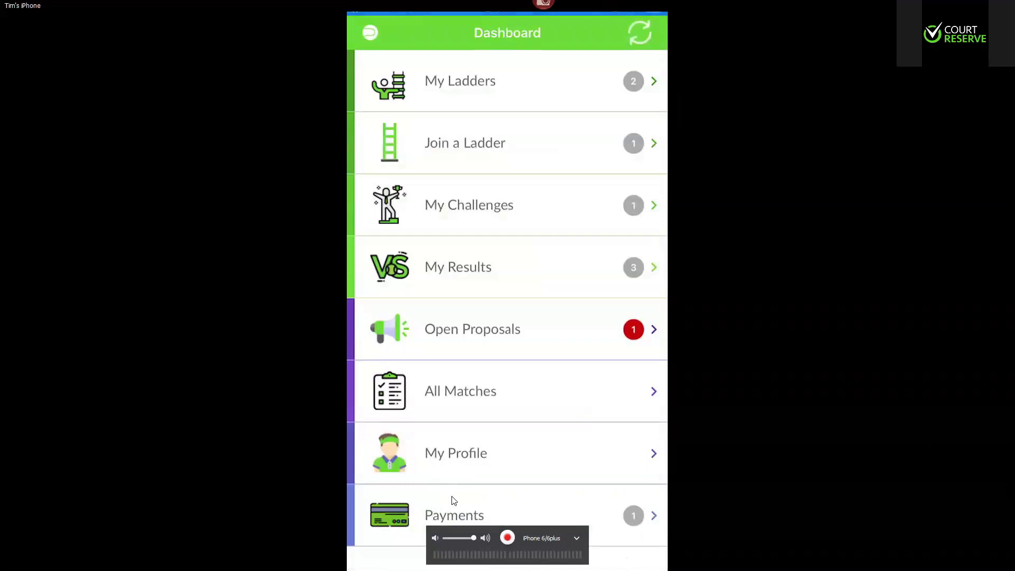
left_click_drag(520, 535, 909, 519)
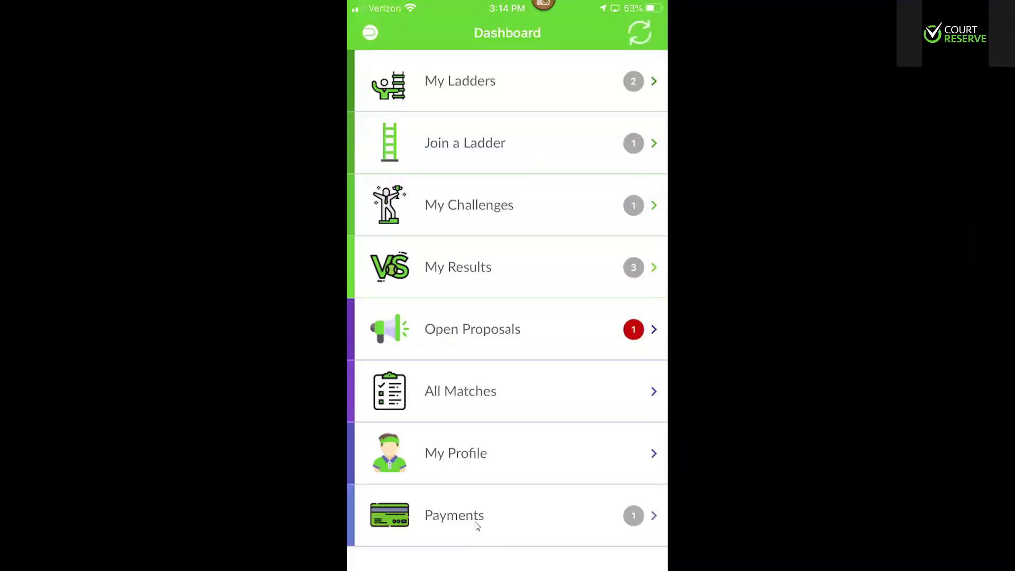
mouse_move(477, 514)
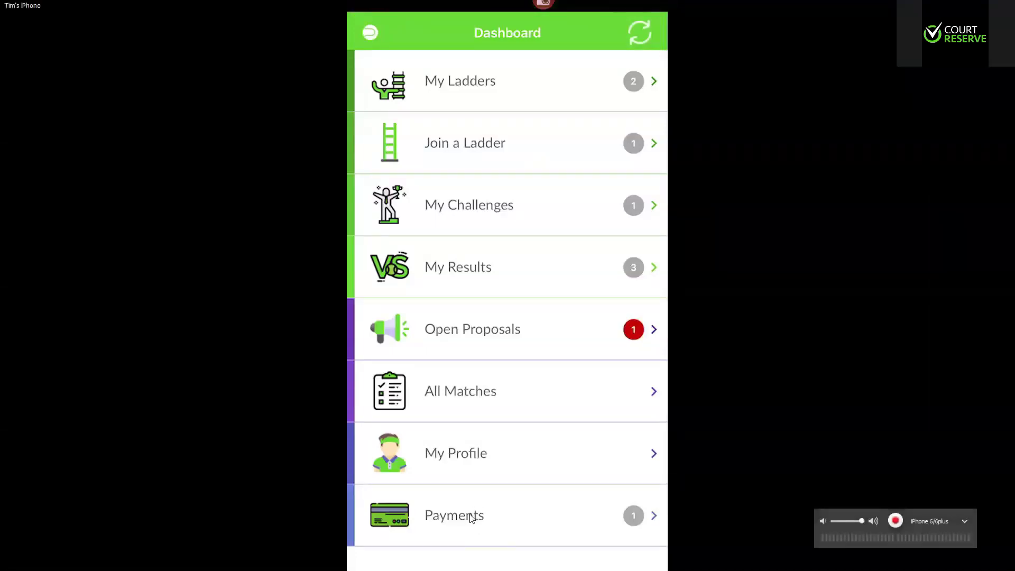
left_click(470, 516)
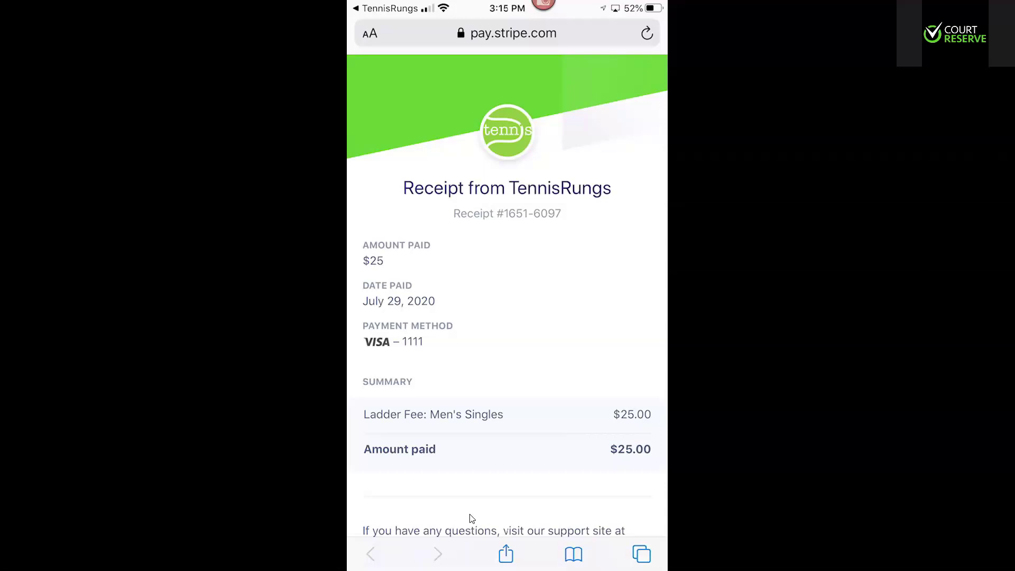
Return from the mirrored phone to the browser with the Men's Doubles join form
key("alt+Tab")
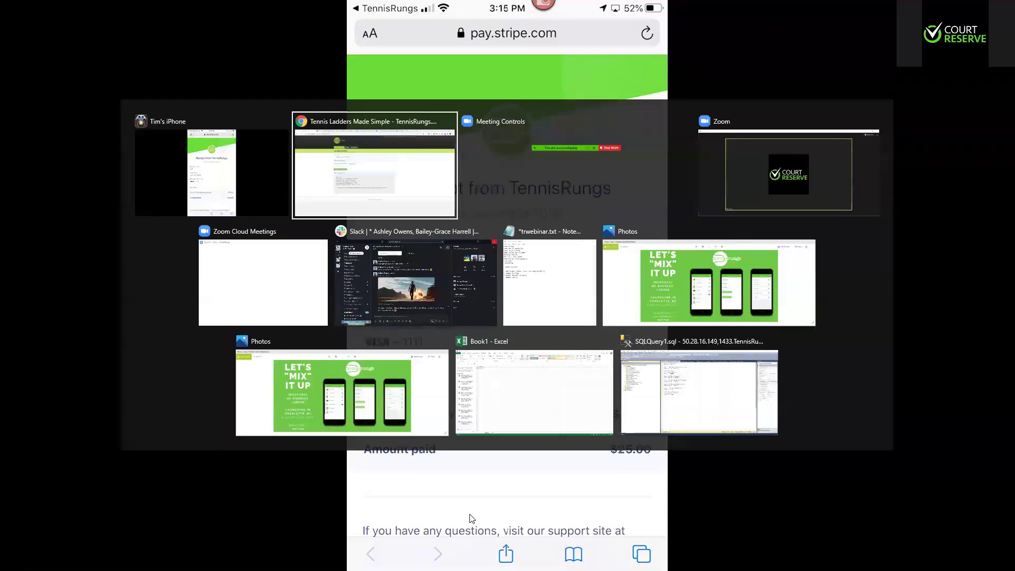
key("alt+Tab")
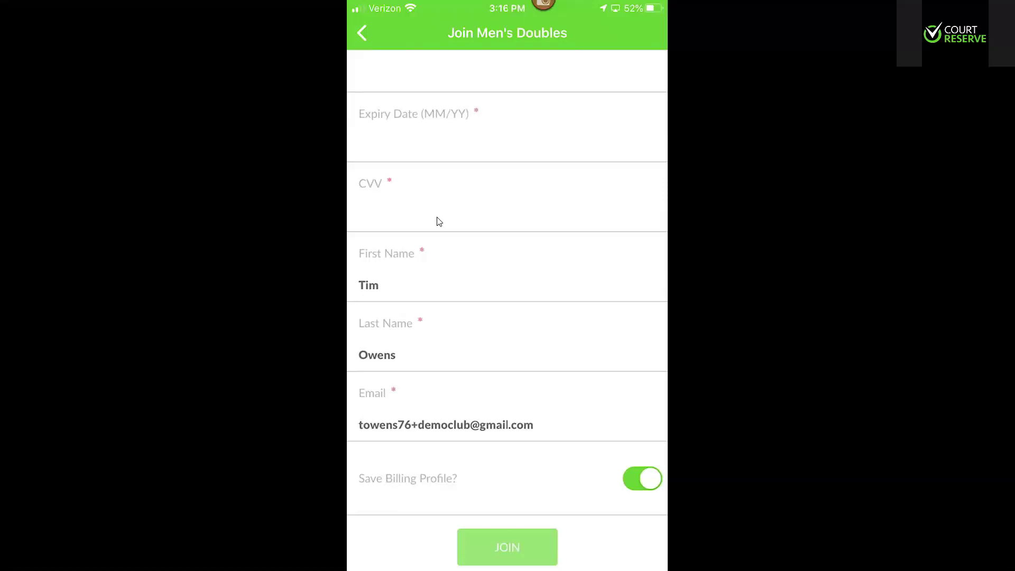
key("alt+Tab")
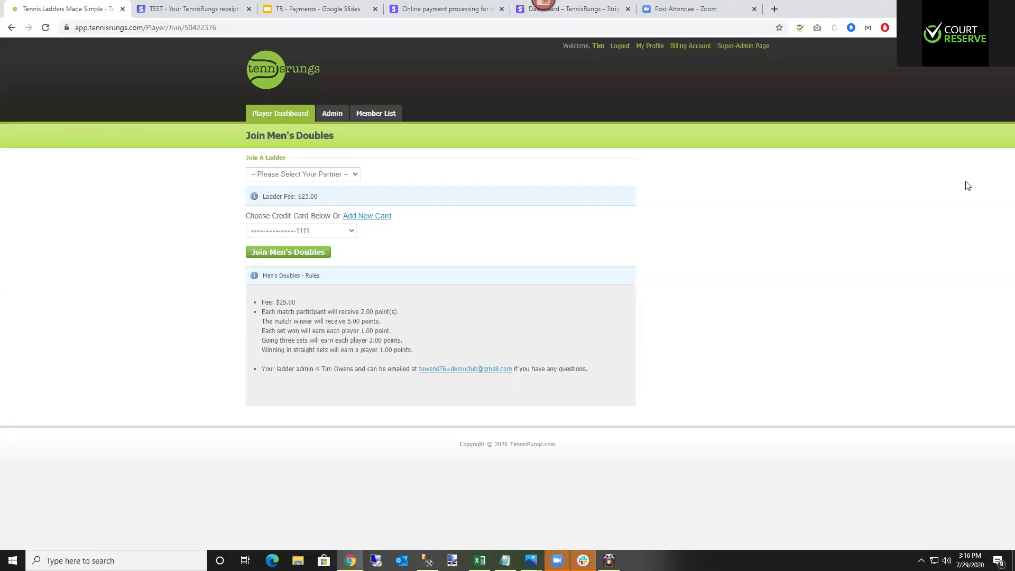
Try toggling the date of birth and player level requirements in the club's online registration preferences
left_click(331, 115)
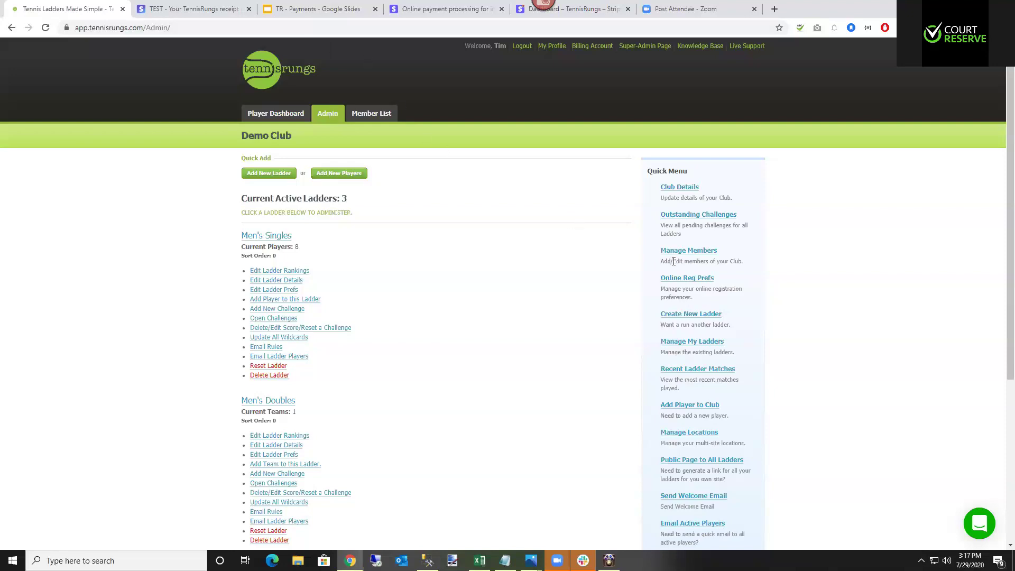
triple_click(688, 251)
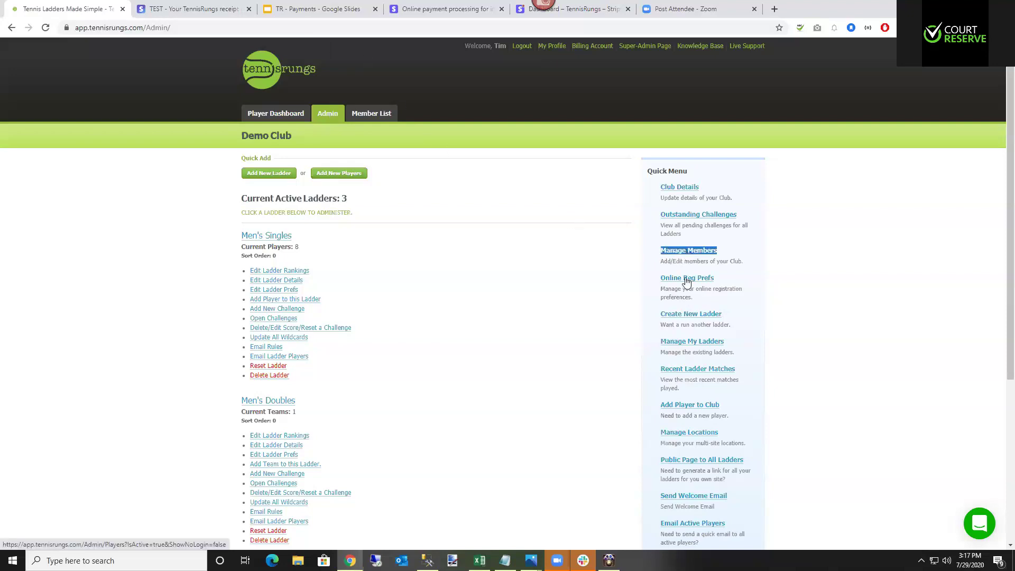
left_click(687, 279)
scroll(415, 276, "down", 15)
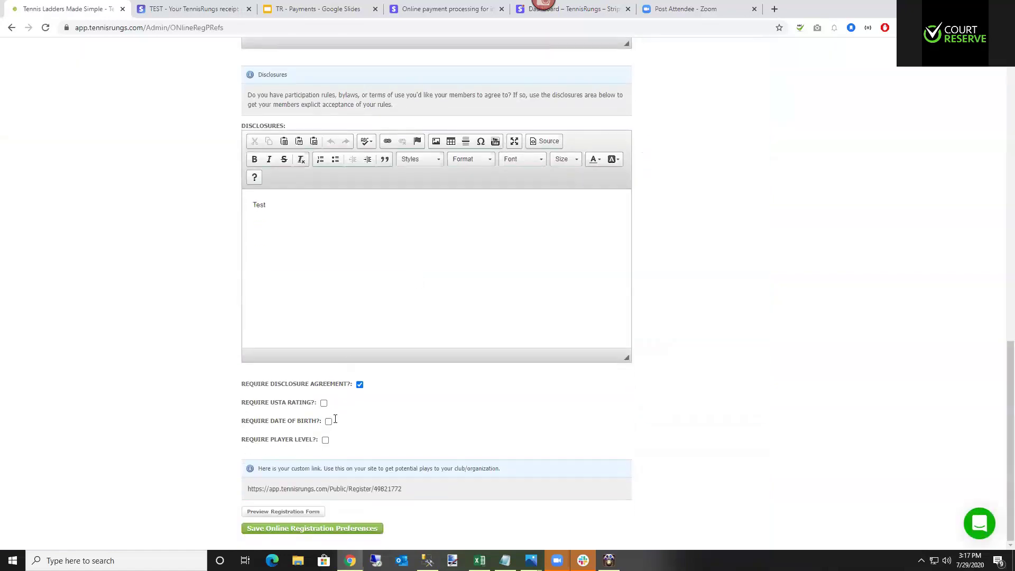
left_click(328, 422)
left_click(325, 441)
left_click(325, 441)
scroll(439, 397, "up", 15)
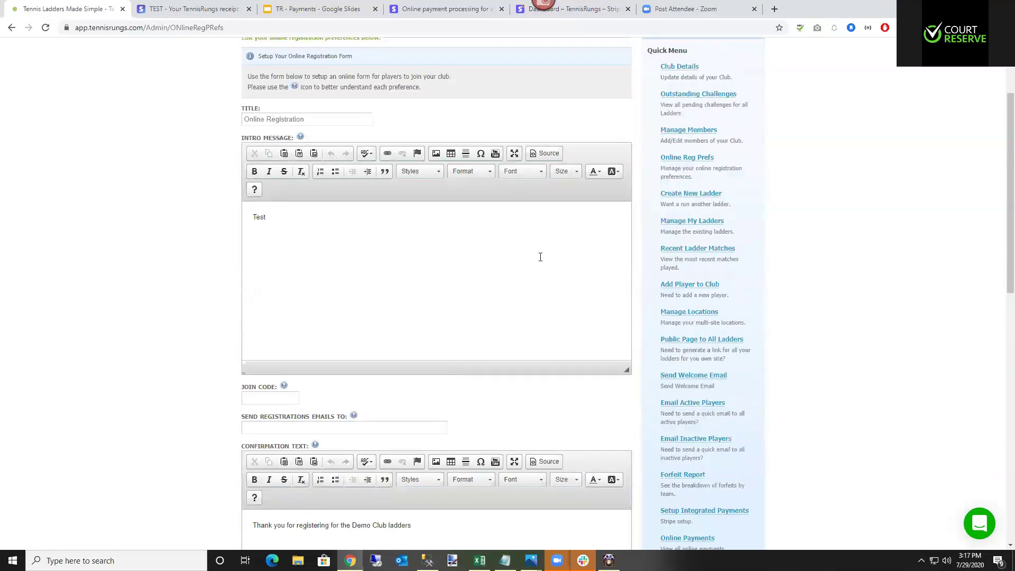
scroll(540, 257, "up", 1)
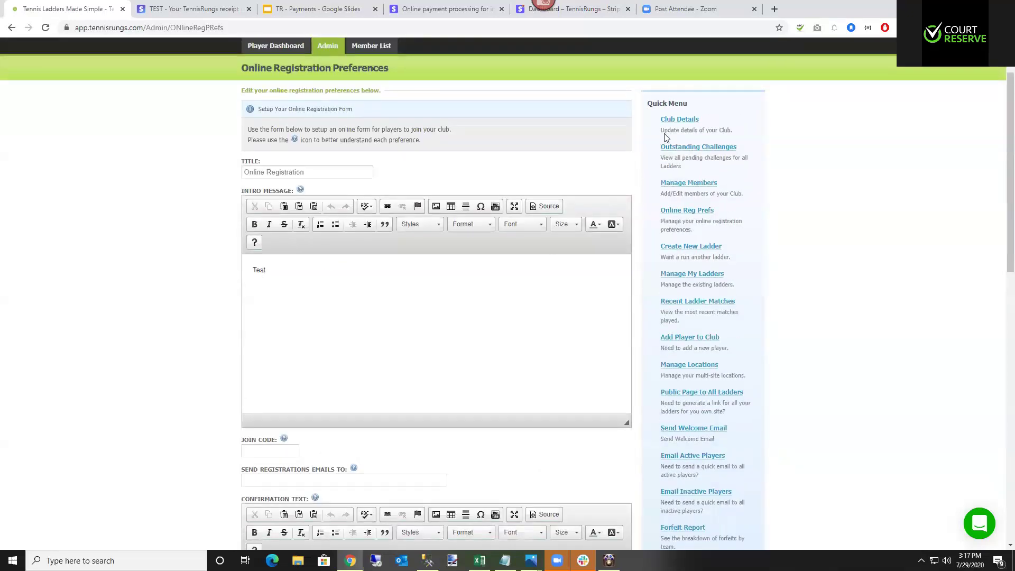
scroll(703, 248, "up", 1)
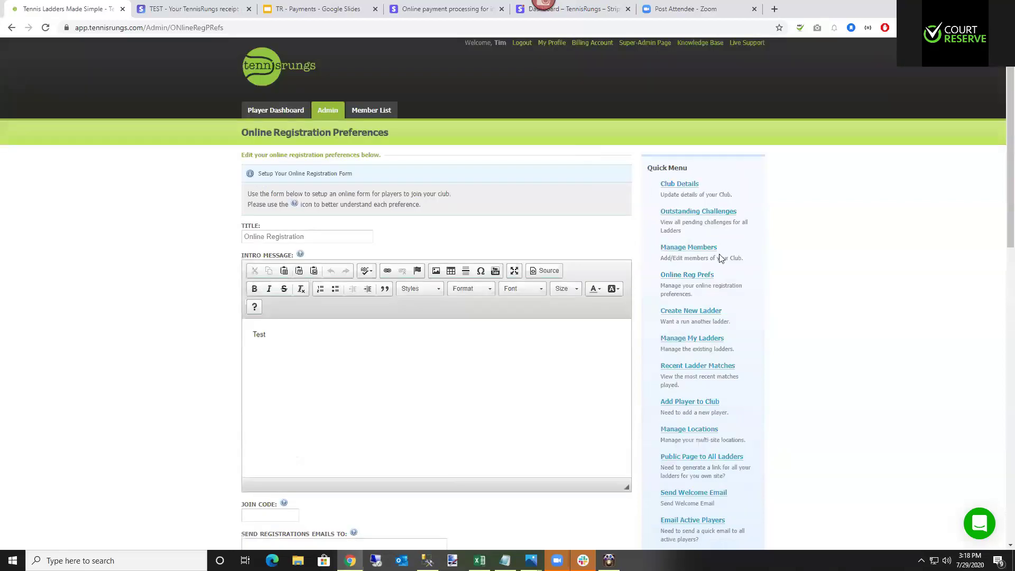
Open the form for adding a new club member and try the Beginner, Intermediate and Advanced player levels
left_click(705, 252)
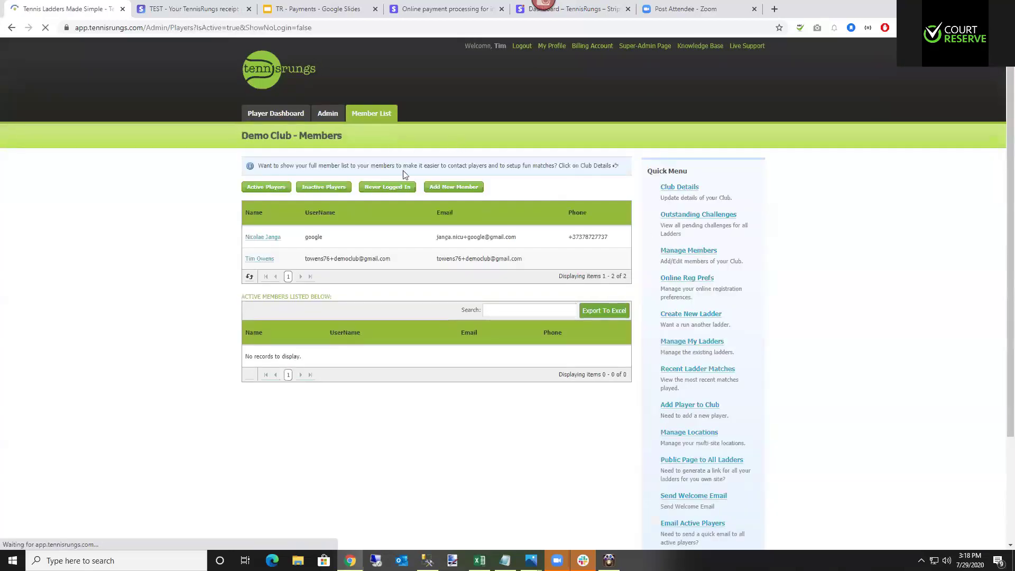
left_click(454, 187)
left_click(284, 455)
left_click(278, 474)
left_click(284, 457)
left_click(281, 485)
left_click(283, 456)
left_click(280, 494)
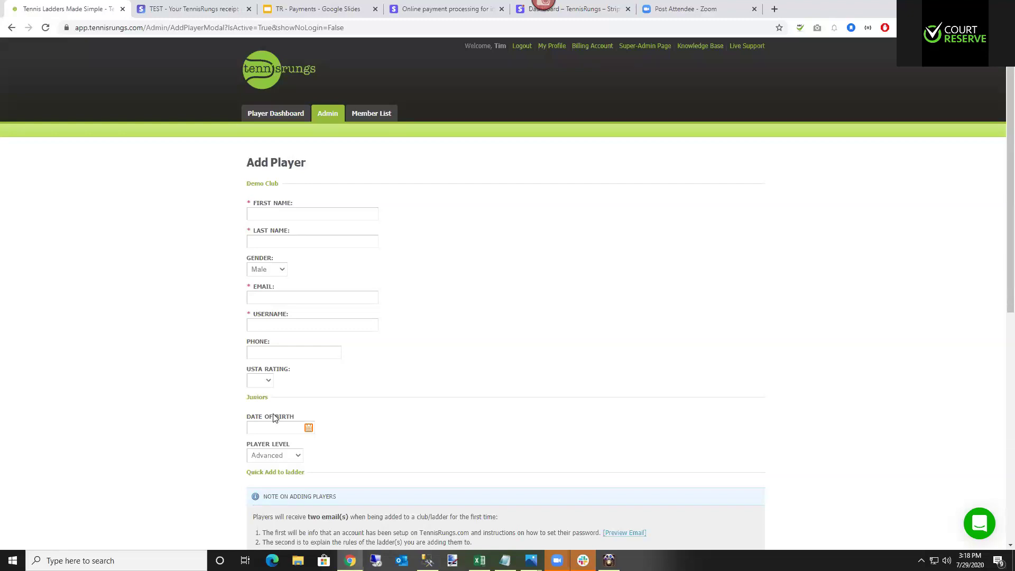
left_click(280, 456)
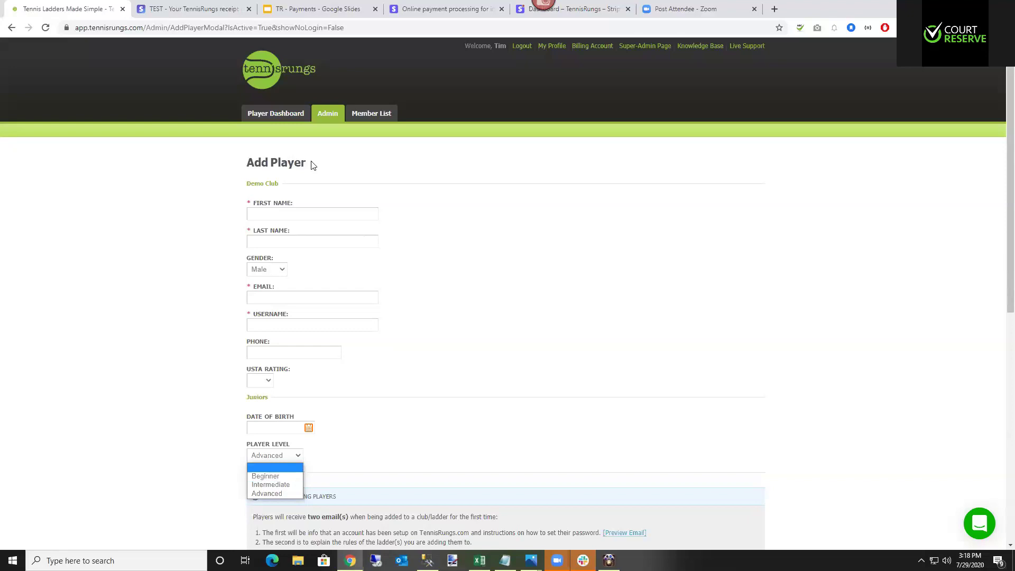
Export the club's active member list to Excel and return to the admin overview
left_click(328, 116)
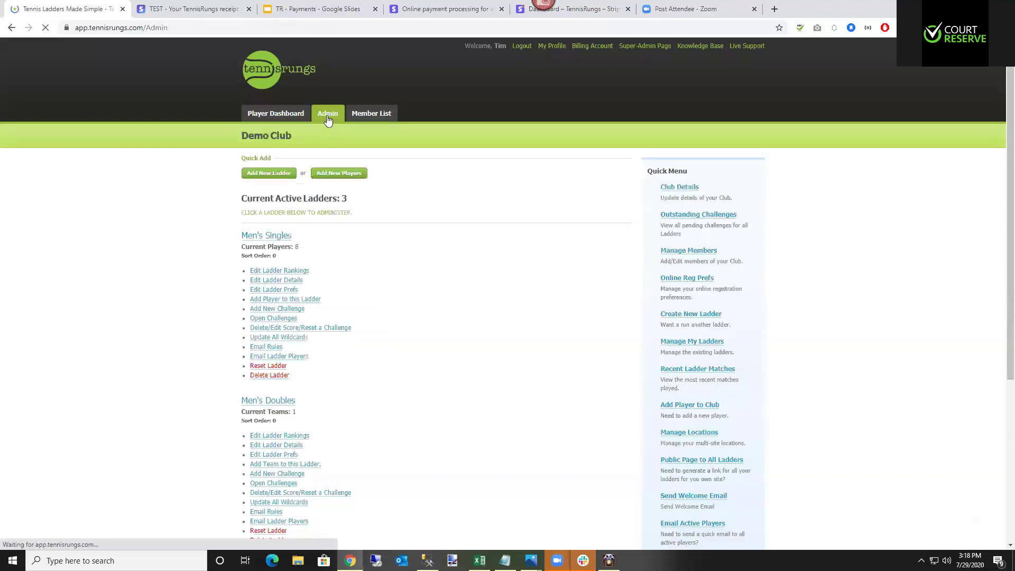
left_click(701, 250)
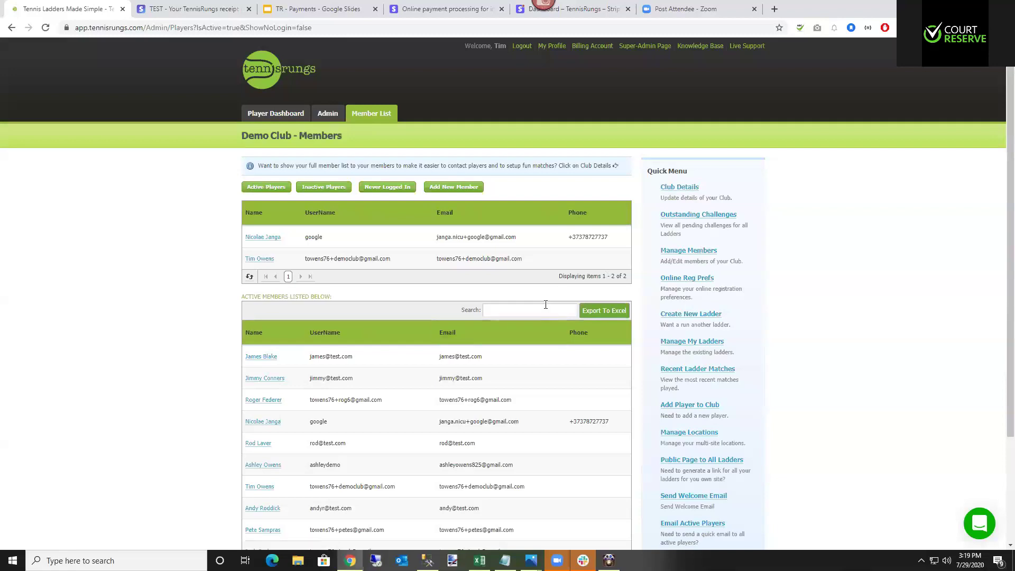
scroll(545, 301, "down", 3)
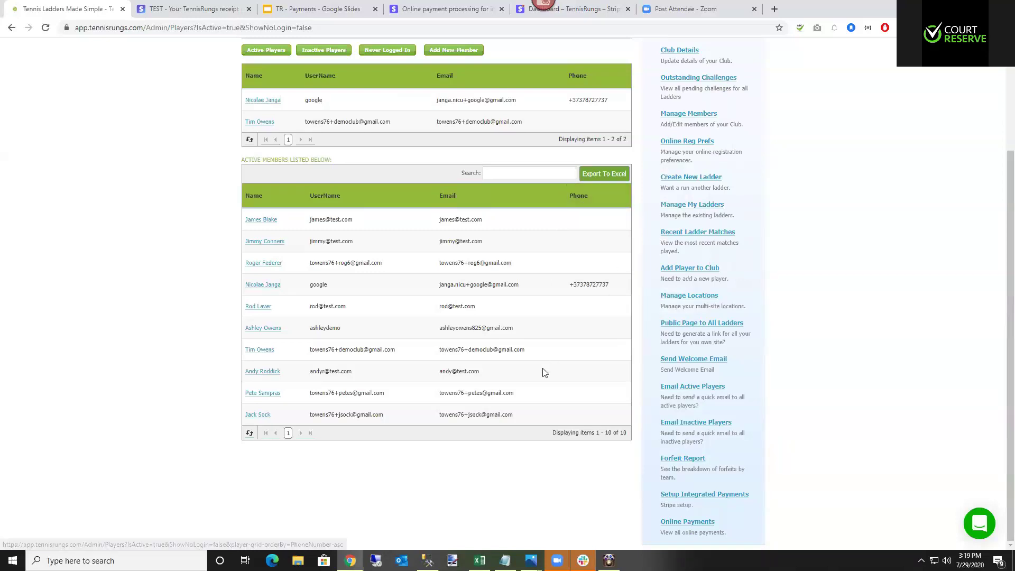
left_click(605, 174)
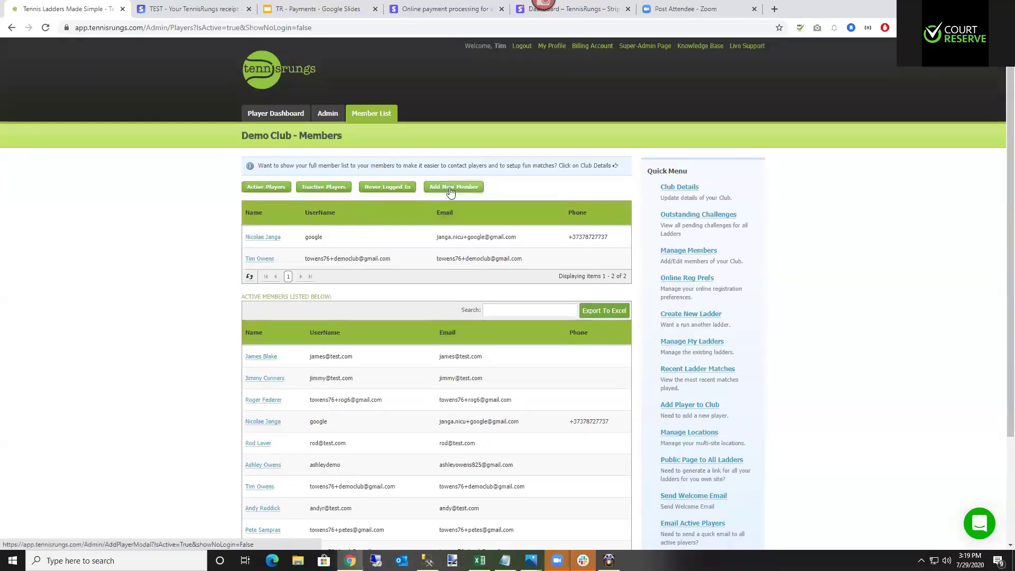
left_click(321, 119)
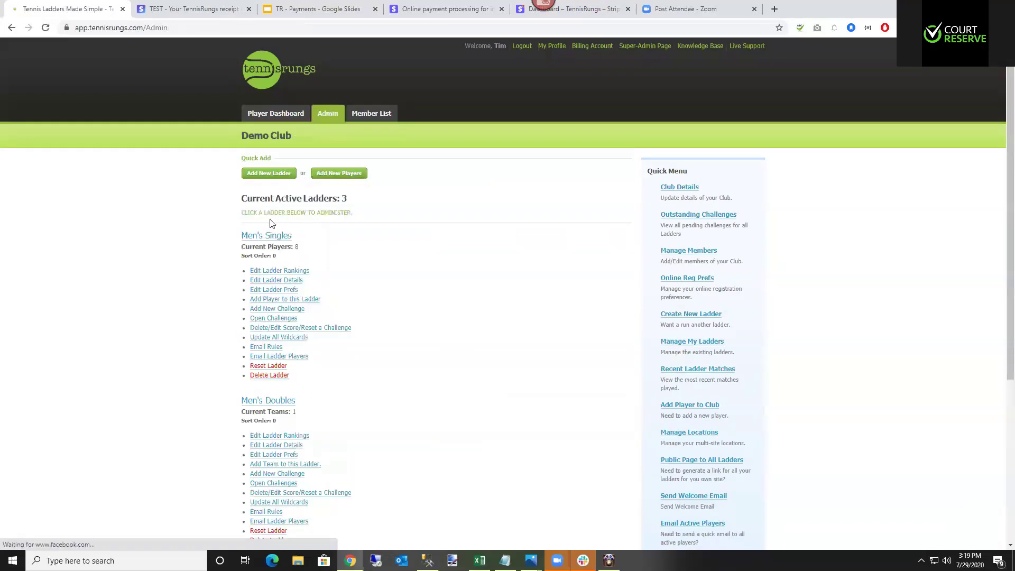
Set the Men's Singles ladder's sort index to 2 in its details and save the ladder
scroll(270, 259, "down", 5)
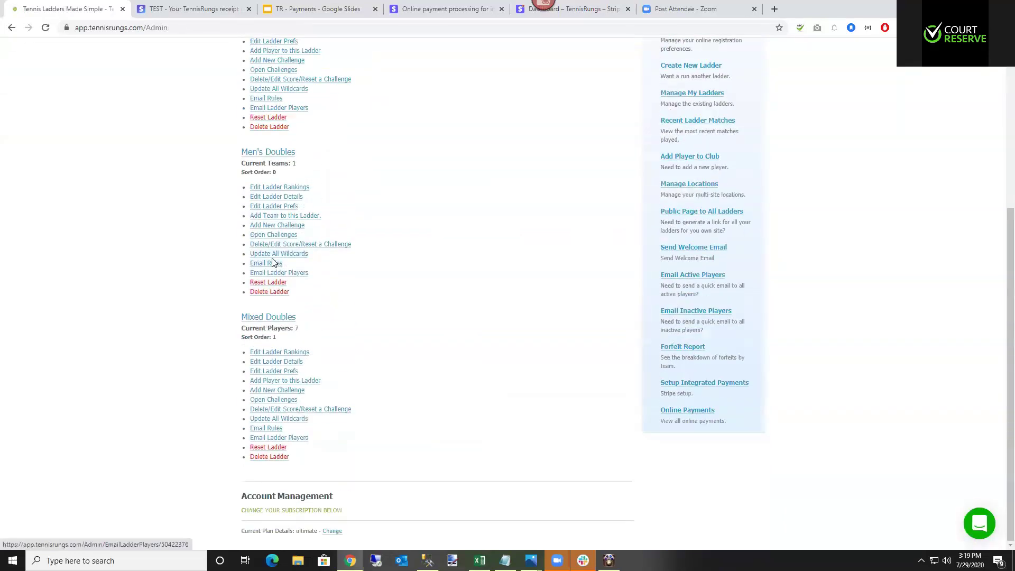
scroll(270, 290, "up", 3)
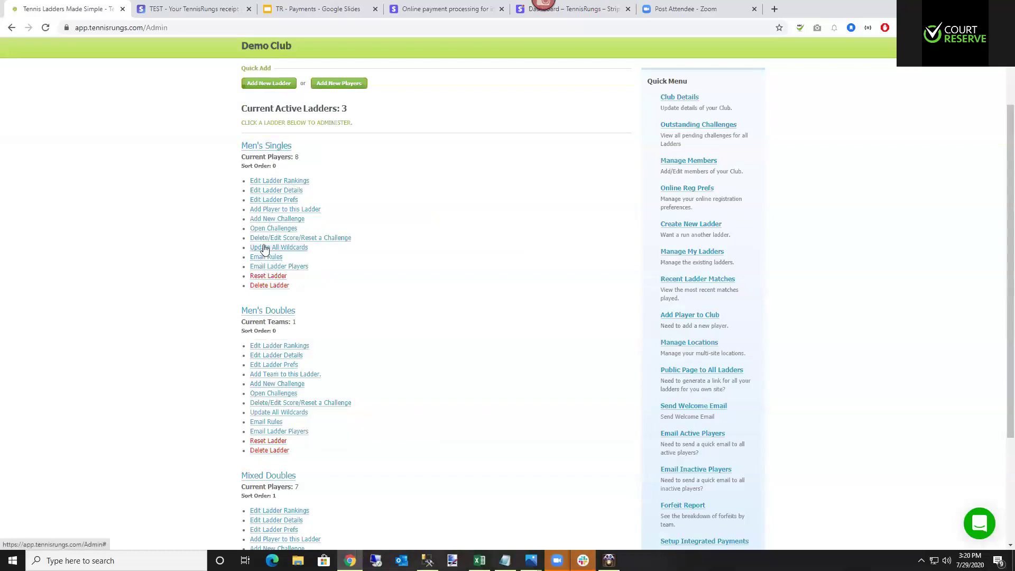
left_click(281, 192)
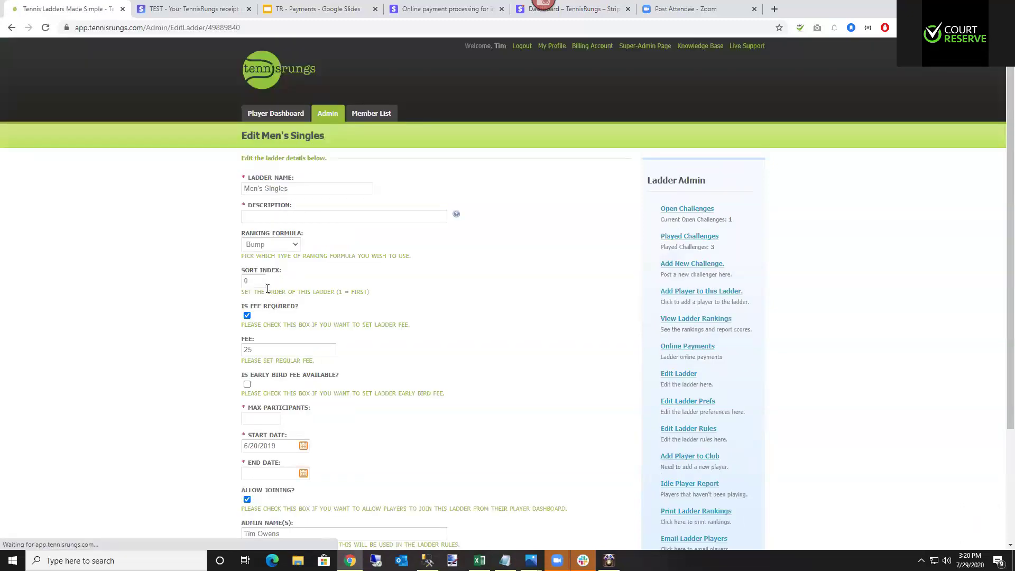
double_click(243, 282)
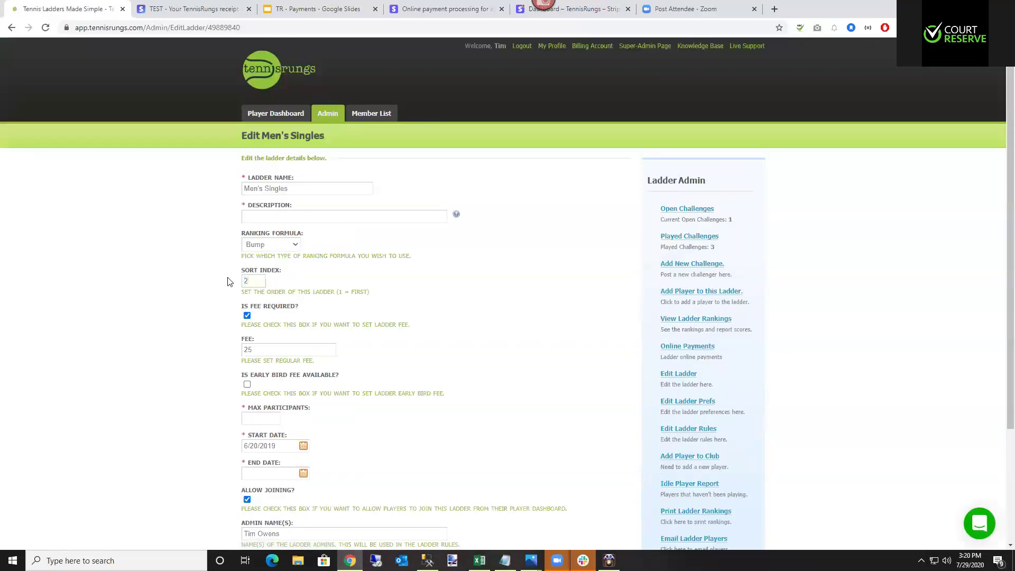
scroll(577, 339, "down", 3)
left_click(266, 529)
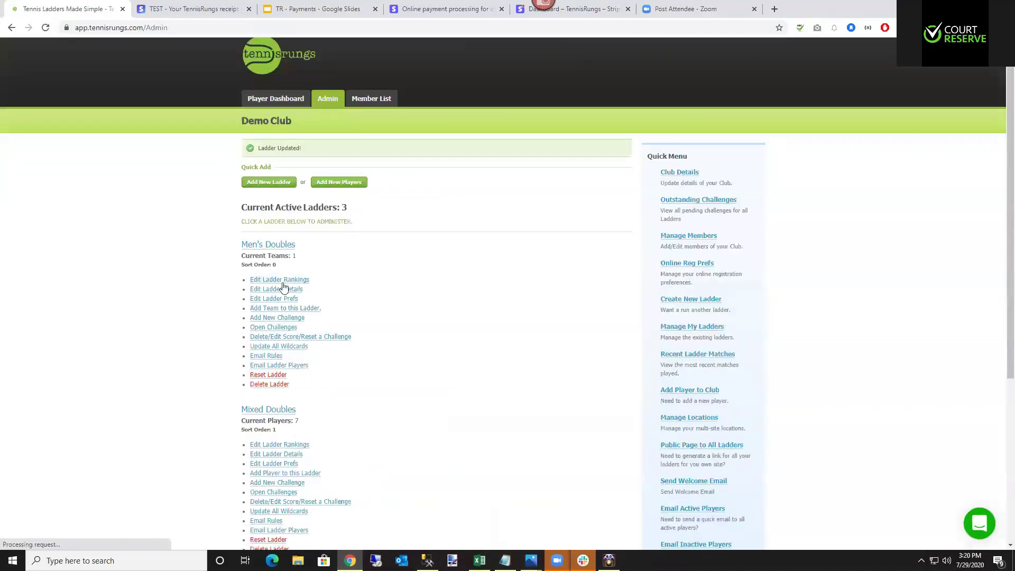
Check the ladder order in the admin overview and on the public page to all ladders, and return to the admin area
scroll(280, 370, "down", 3)
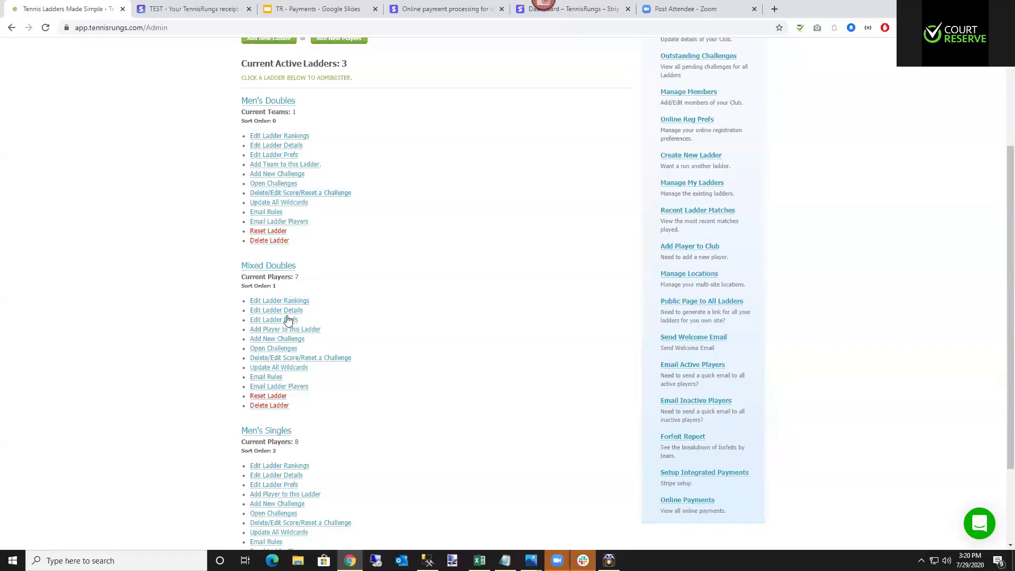
left_click(675, 301)
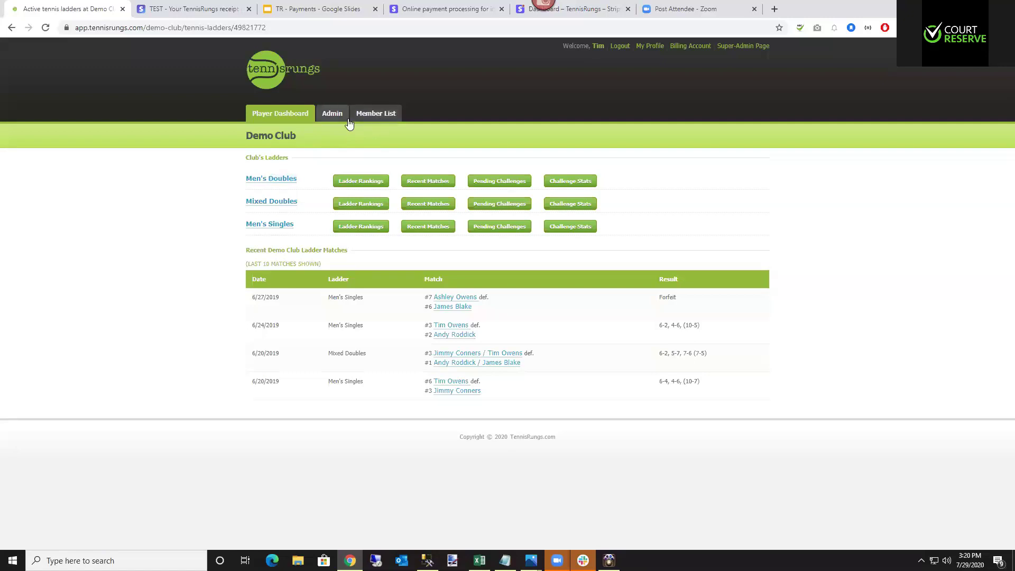
left_click(331, 118)
View the club's member list as players see it and return to the admin overview
left_click(286, 119)
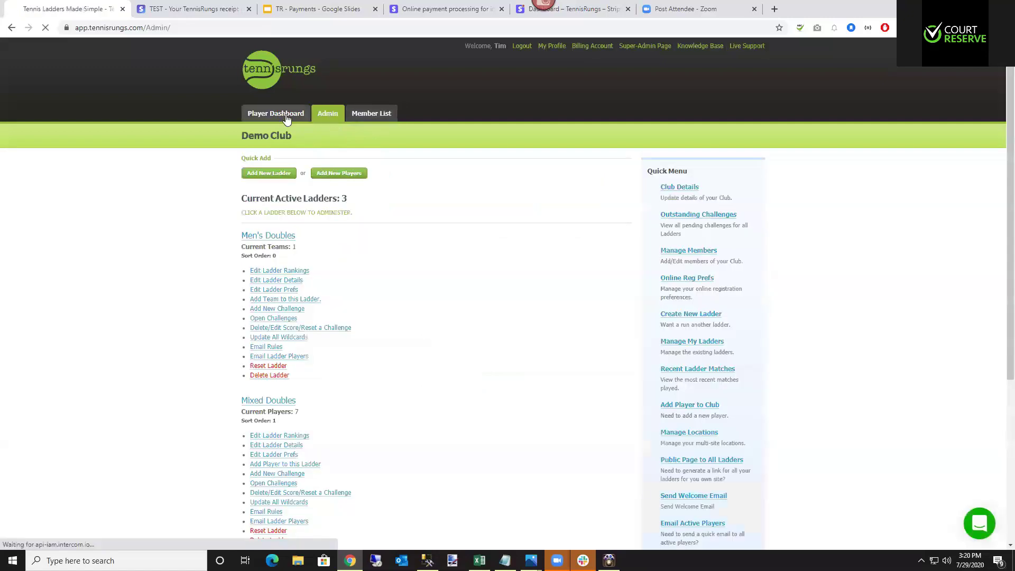
left_click(374, 117)
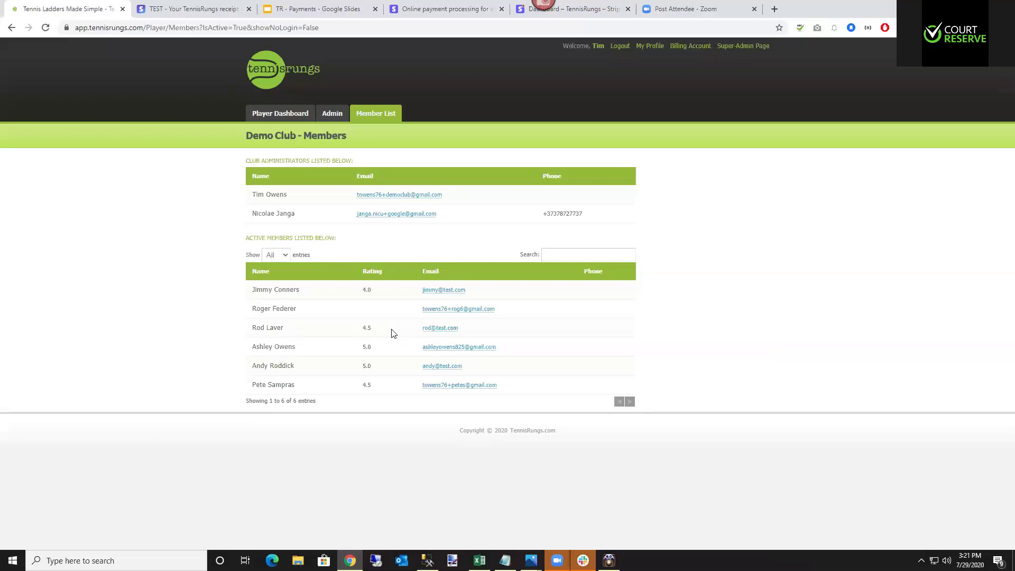
left_click(330, 114)
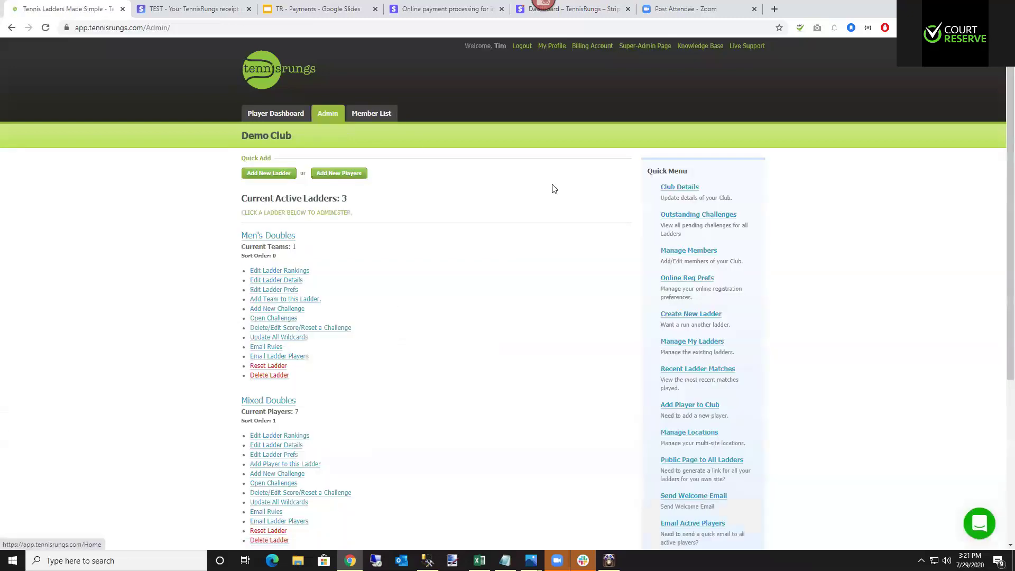
Open the second-to-last active member's player record from member management and enable its member list opt-out
left_click(685, 250)
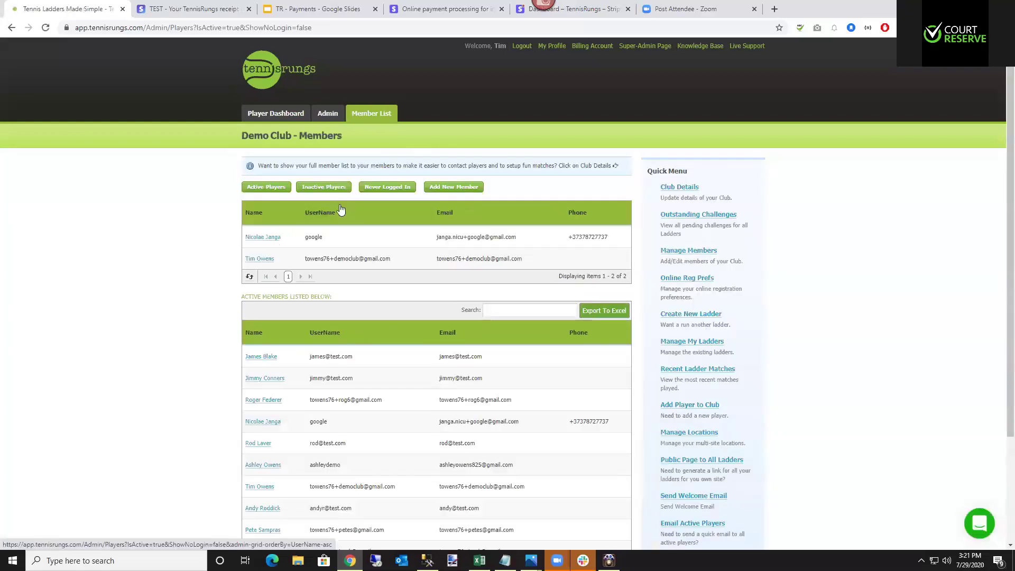
scroll(294, 381, "down", 2)
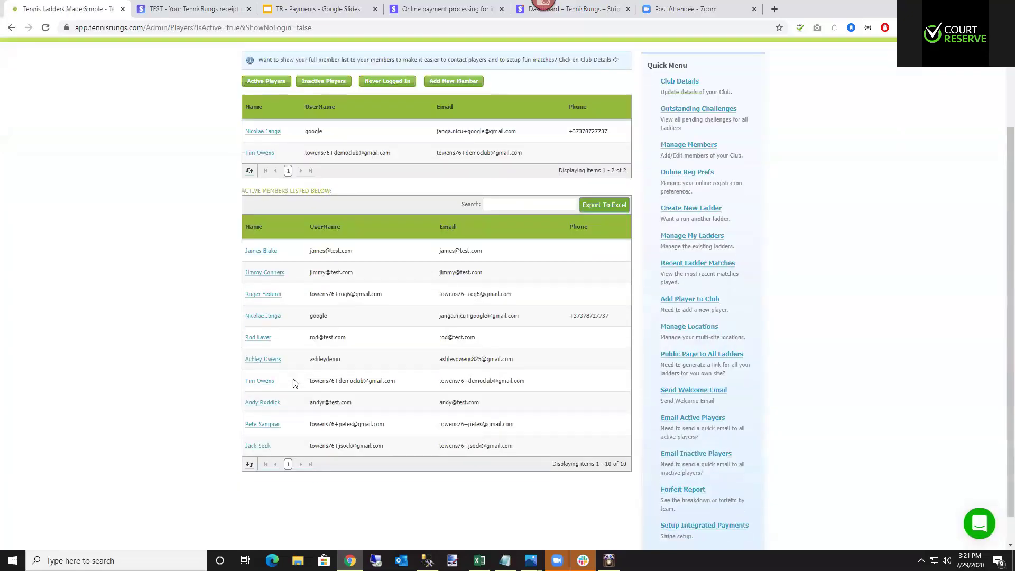
left_click(262, 425)
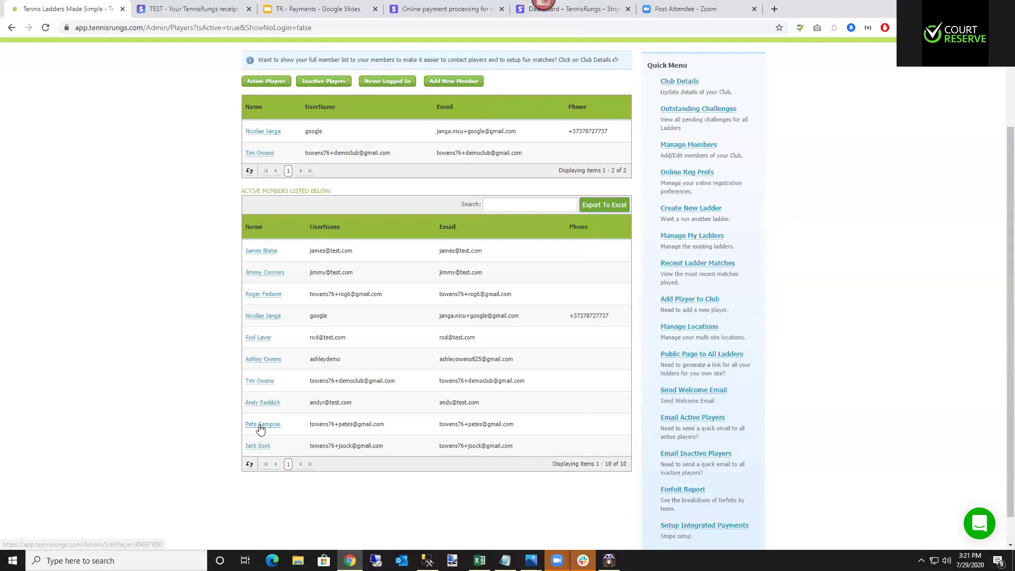
scroll(282, 349, "down", 2)
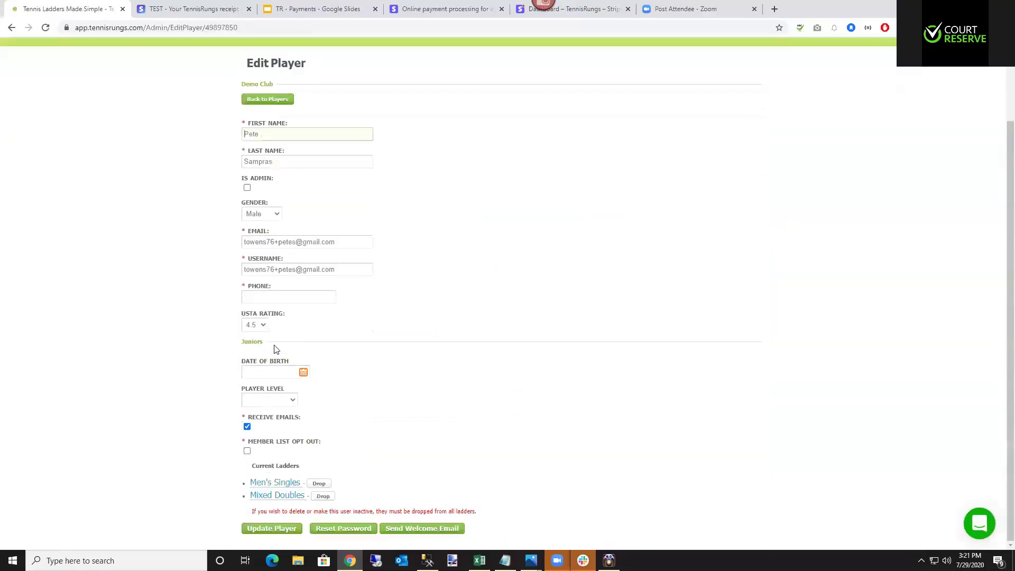
left_click(247, 451)
scroll(410, 356, "up", 2)
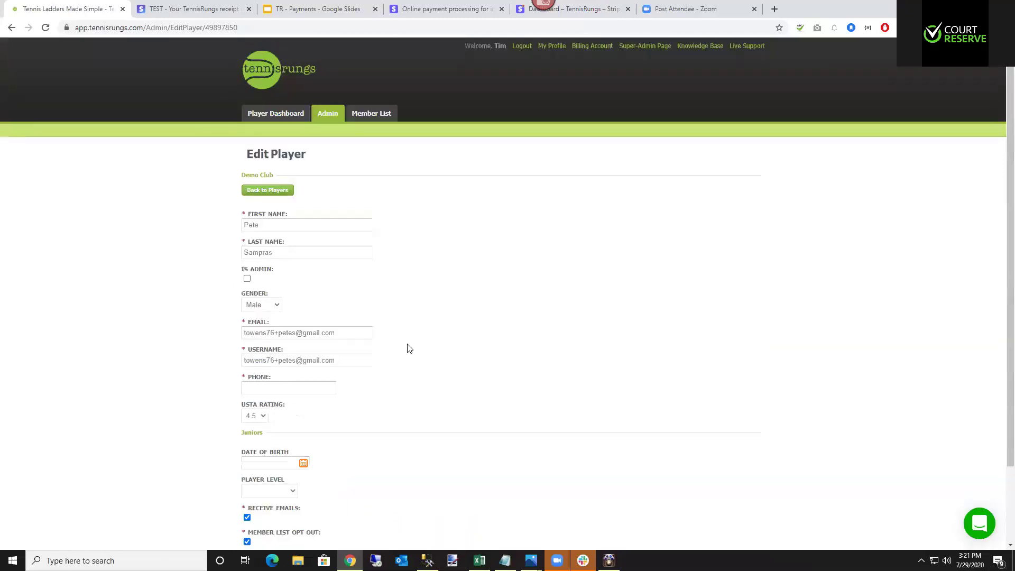